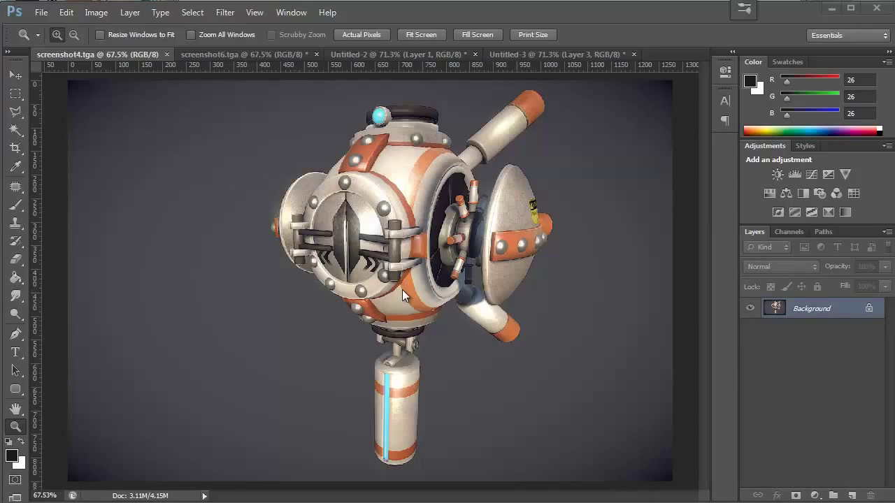
Turn on screenshot4.tga's Alpha 1 channel, then check screenshot6.tga and Untitled-3 before returning.
left_click(789, 231)
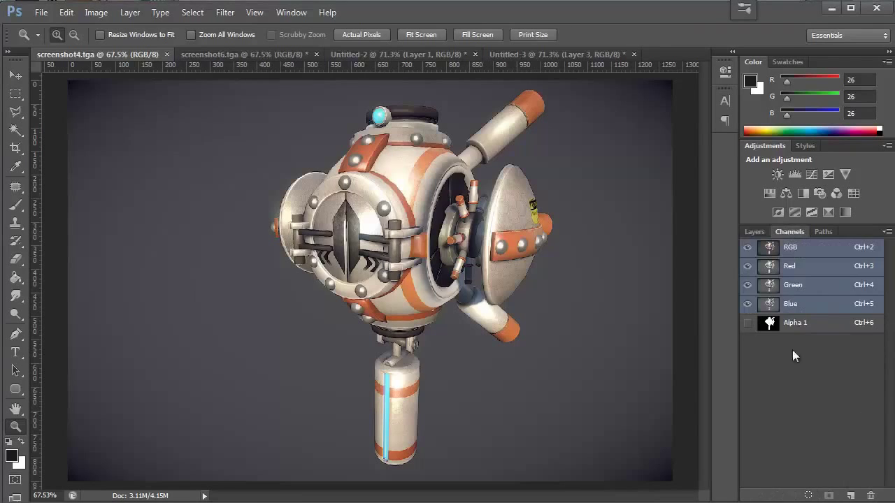
left_click(747, 323)
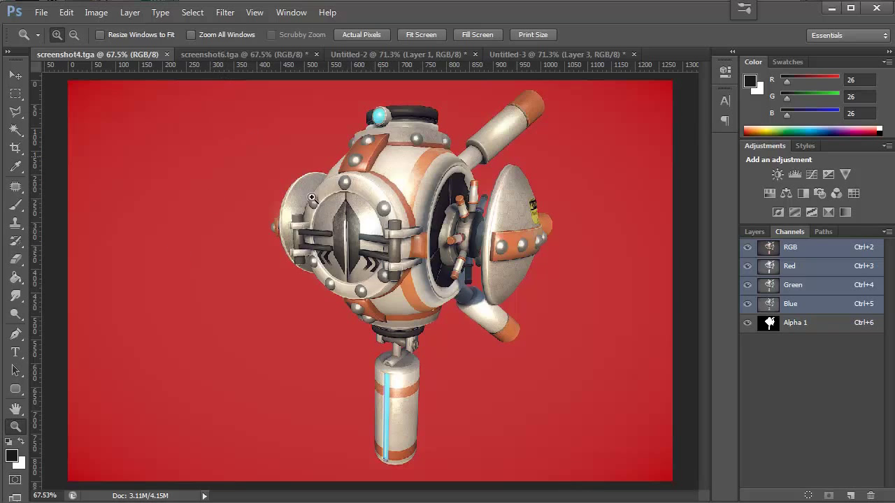
left_click(239, 55)
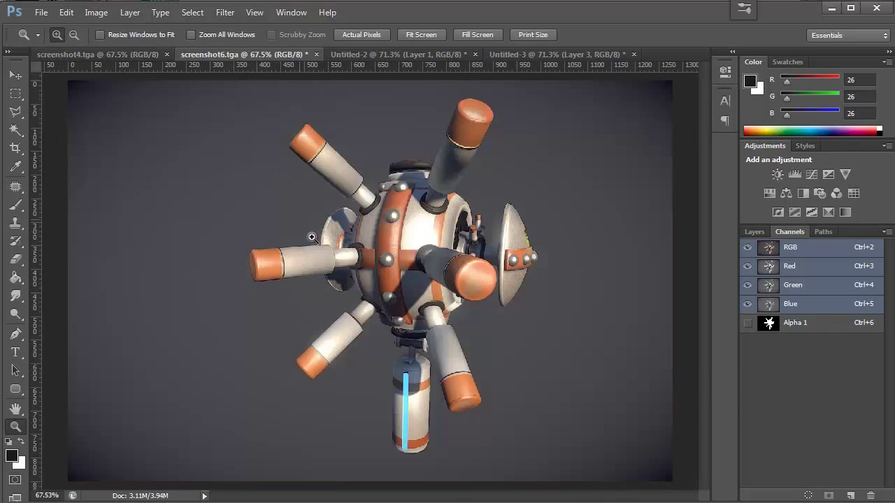
left_click(535, 54)
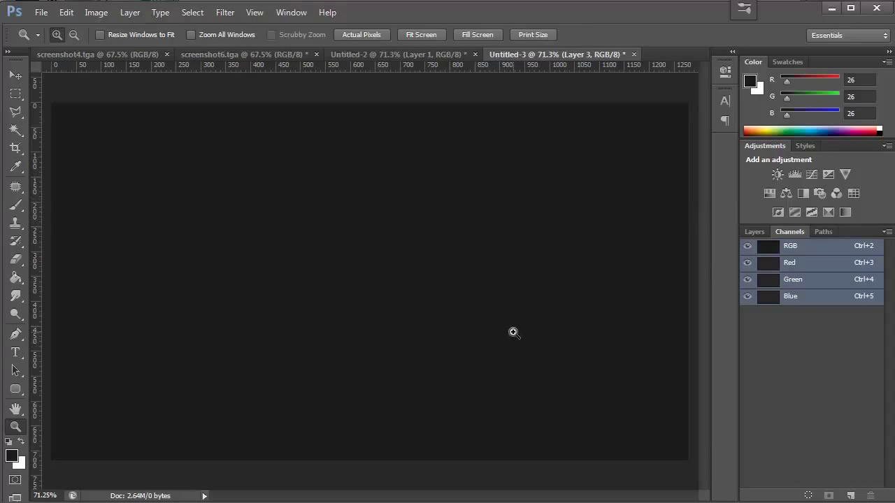
left_click(109, 53)
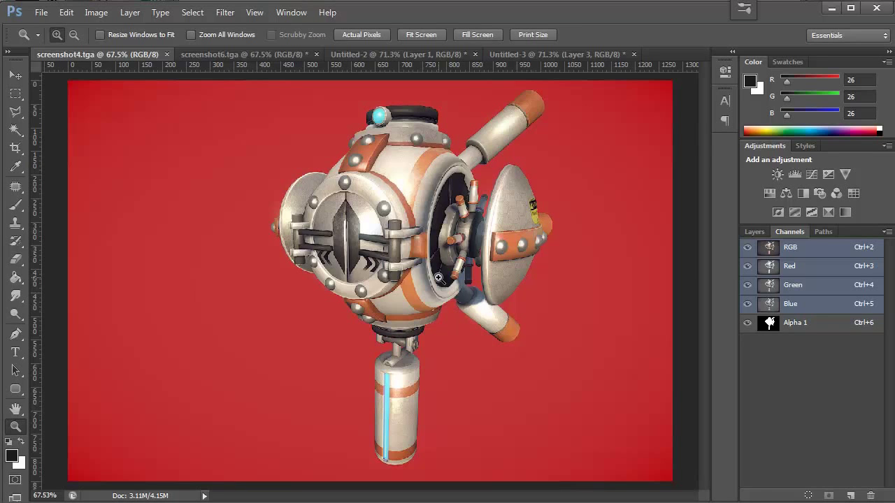
Copy the first robot using screenshot4.tga's Alpha 1 selection and paste it into Untitled-3.
key("v")
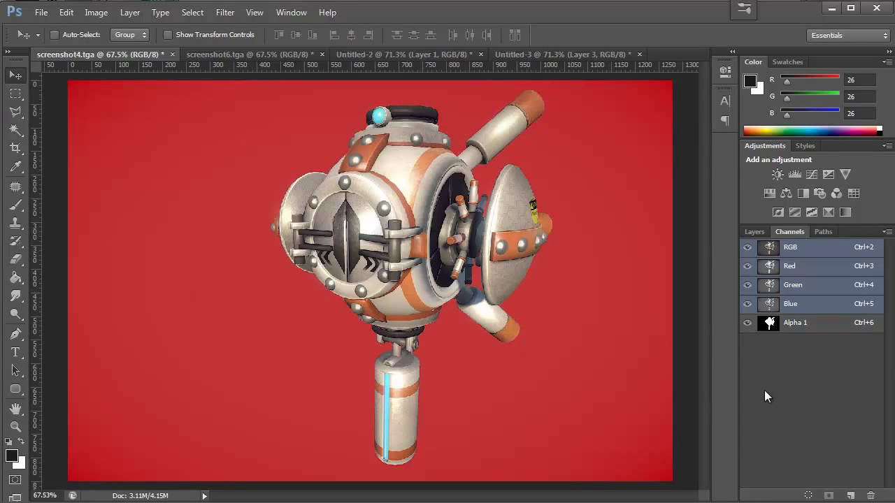
left_click(771, 324, "ctrl")
key("ctrl+BackSpace")
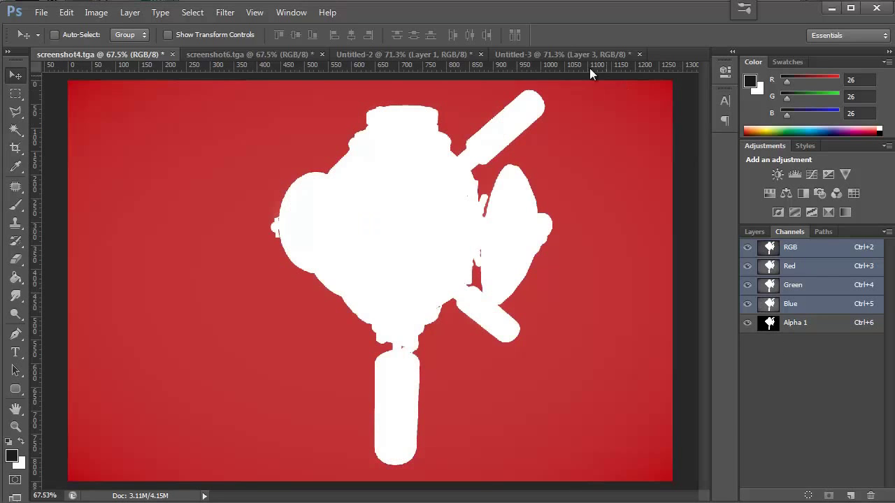
left_click(533, 55)
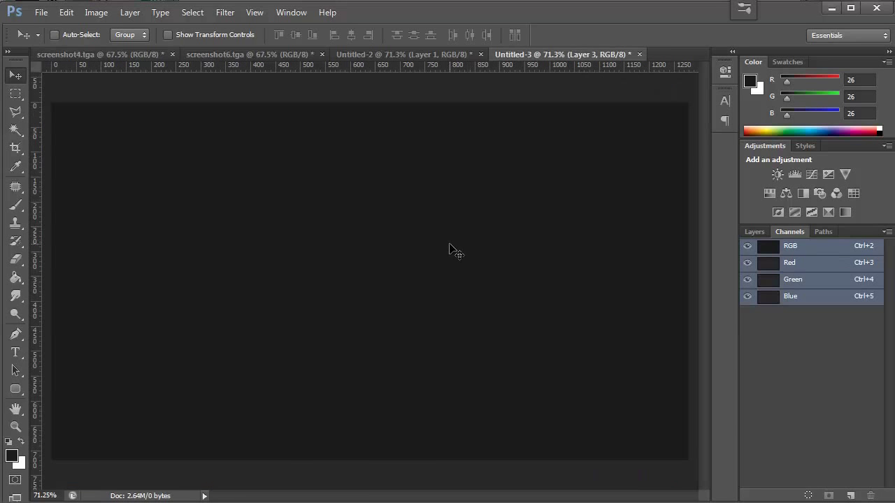
key("ctrl+v")
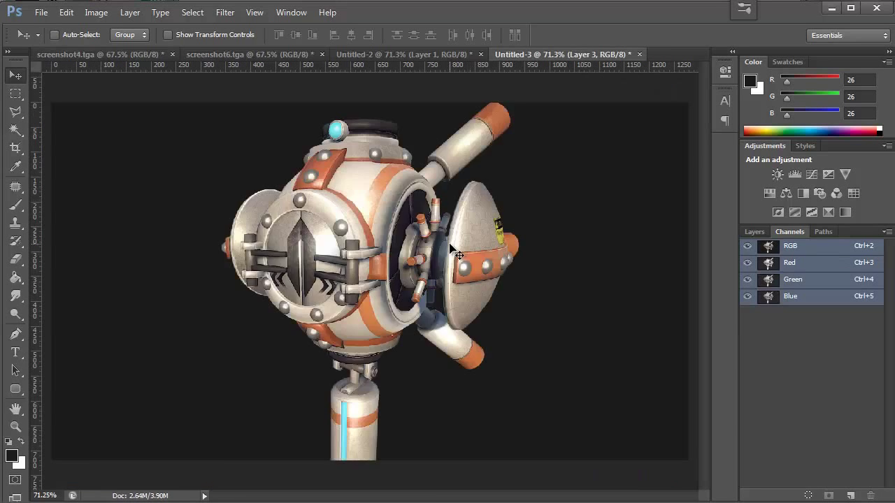
Paste the second robot from screenshot6.tga's Alpha 1 selection into Untitled-3 and drag it right.
left_click(234, 54)
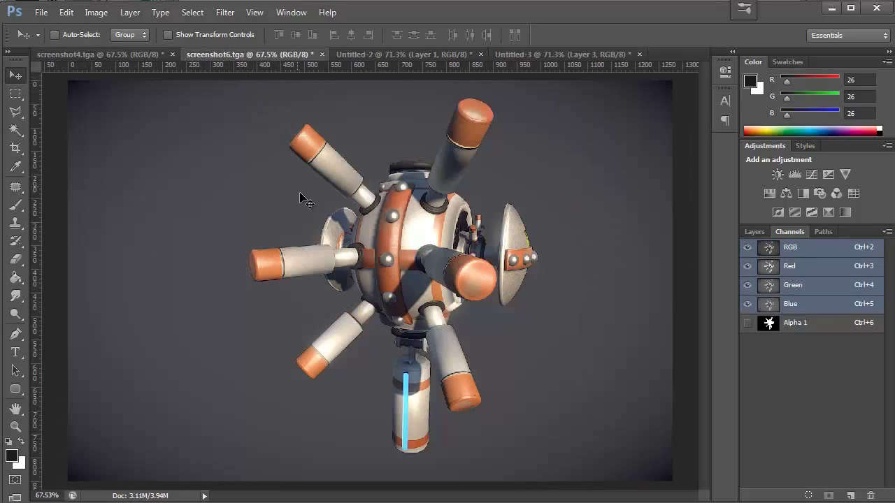
left_click(769, 323)
left_click(770, 323, "ctrl")
left_click(769, 249)
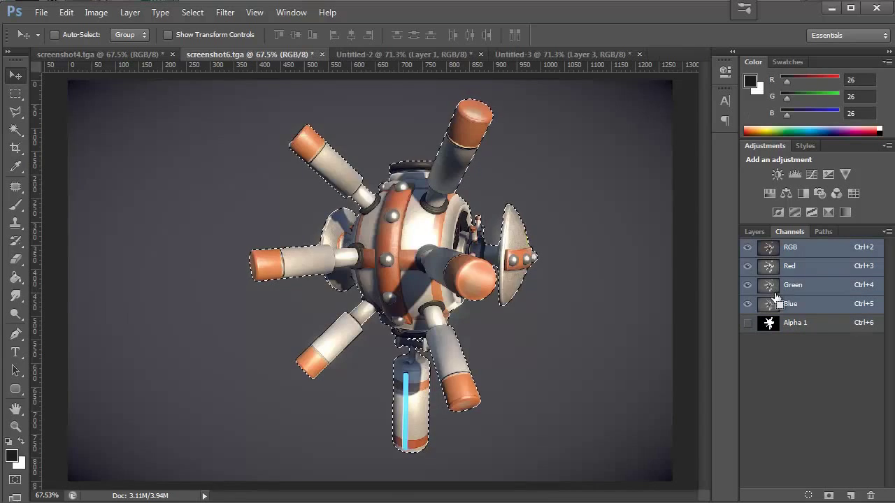
key("ctrl+BackSpace")
key("ctrl+d")
left_click(599, 54)
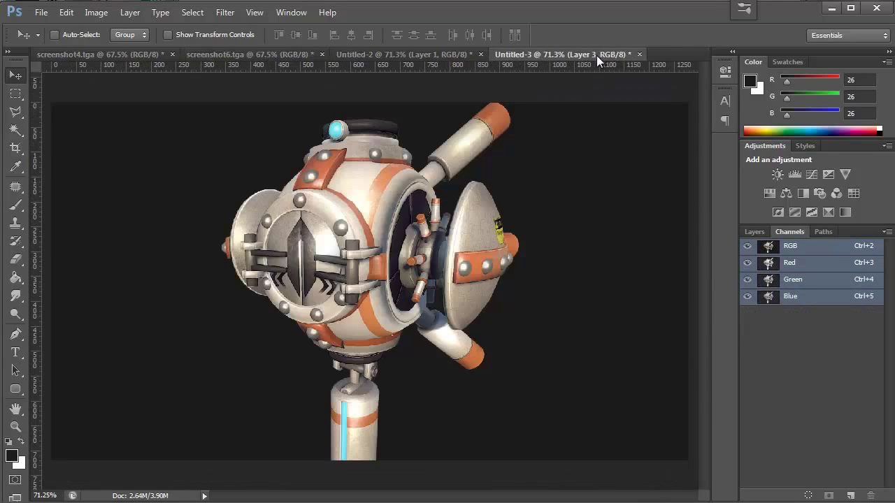
key("ctrl+v")
left_click_drag(423, 242, 546, 263)
Move the Layer 3 robot left and scale it to about 89%.
left_click(750, 231)
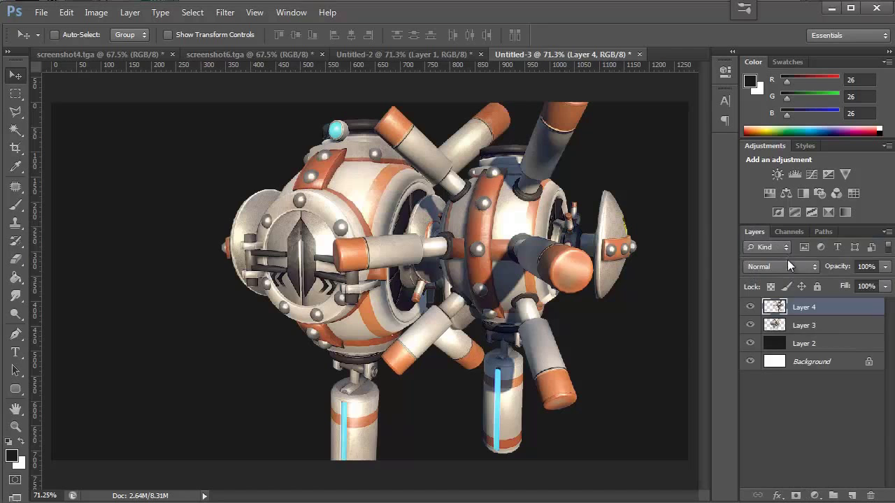
left_click(804, 325)
left_click_drag(337, 274, 179, 279)
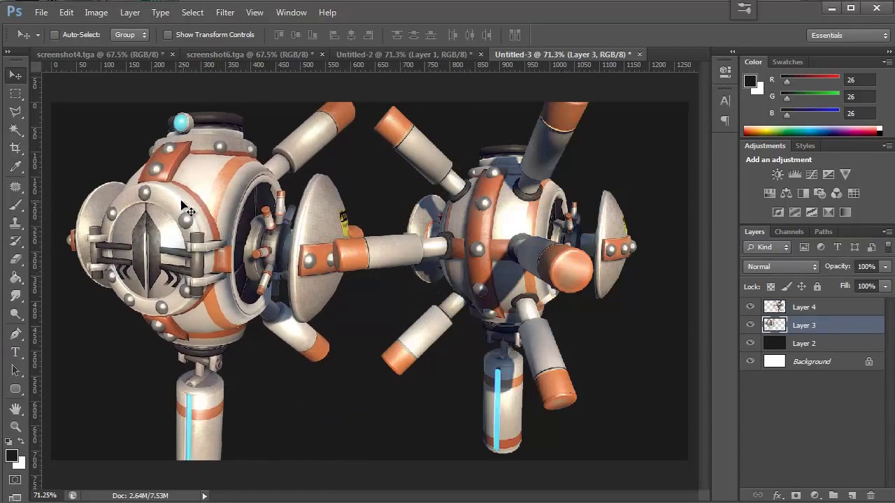
left_click_drag(181, 200, 206, 193)
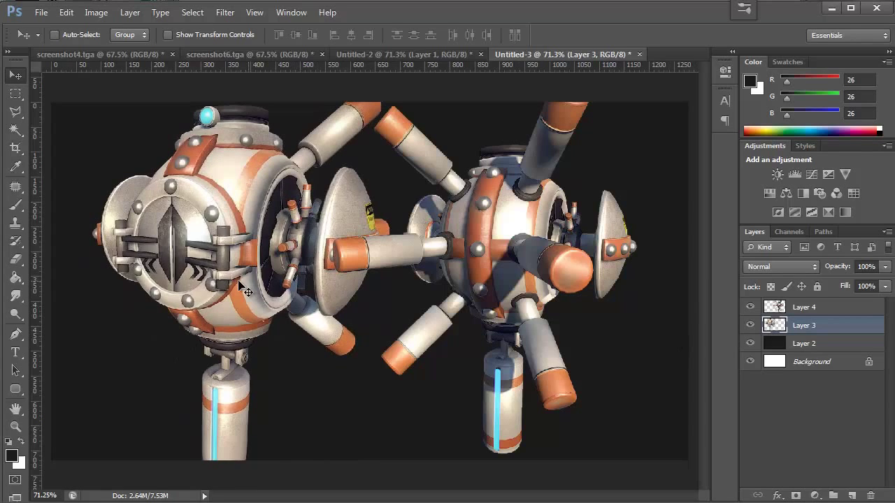
key("ctrl+t")
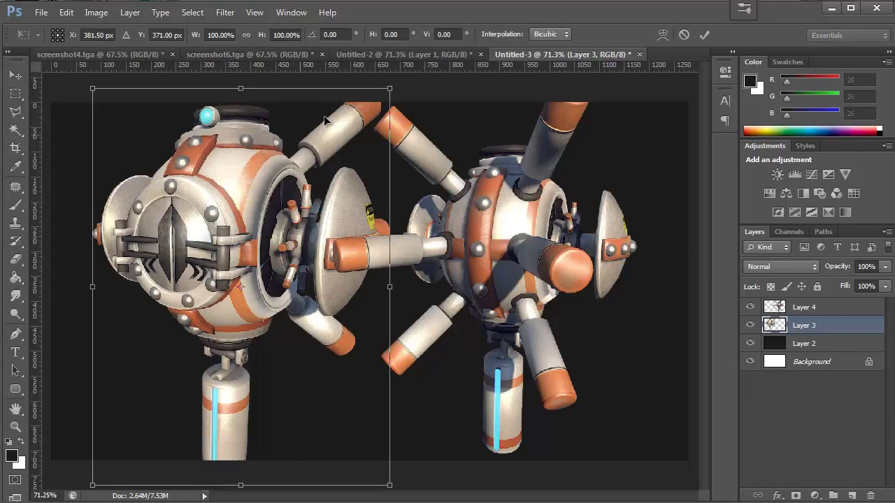
left_click_drag(387, 93, 370, 110)
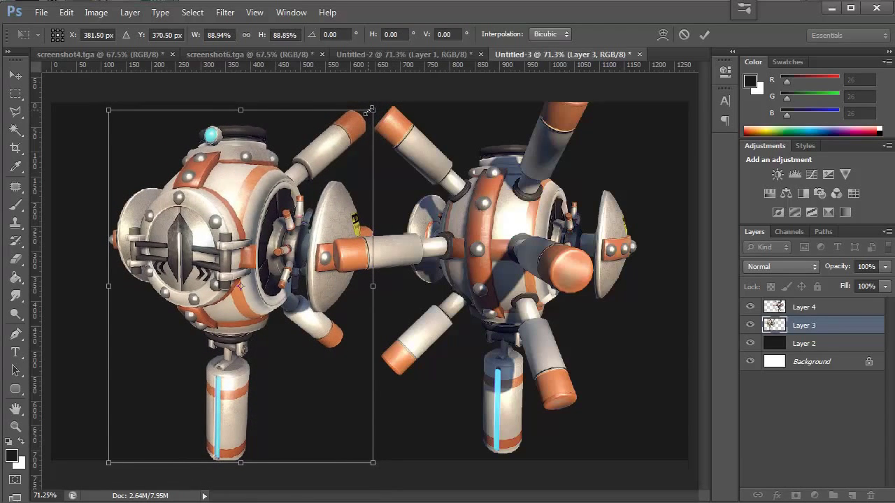
key("Return")
Shift the Layer 4 robot right and the Layer 3 robot further left so they no longer overlap.
left_click(786, 307)
left_click_drag(451, 232, 470, 246)
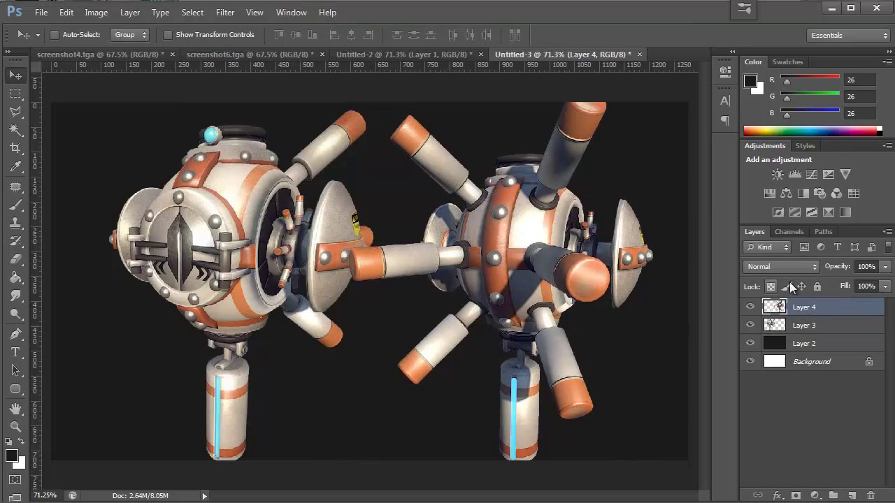
left_click(804, 325)
left_click_drag(233, 240, 196, 241)
key("alt+bracketleft")
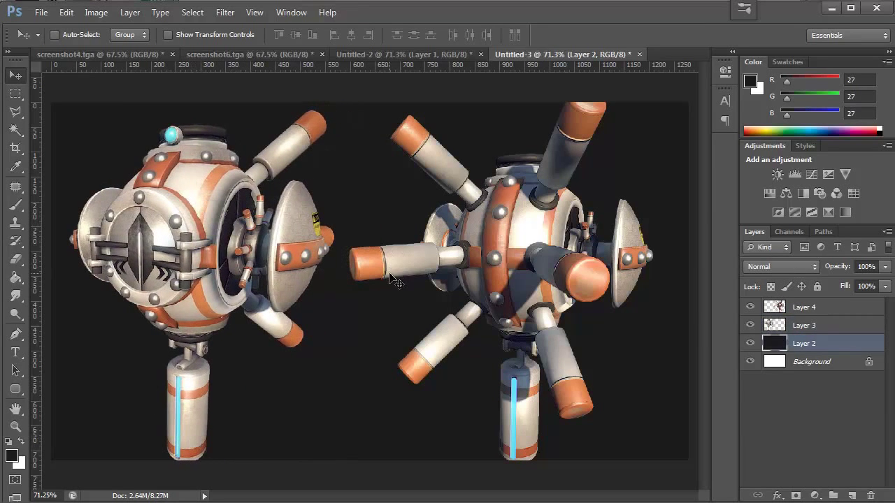
Make the pasteboard Light Gray and scale the left robot on Layer 3 down slightly.
right_click(354, 96)
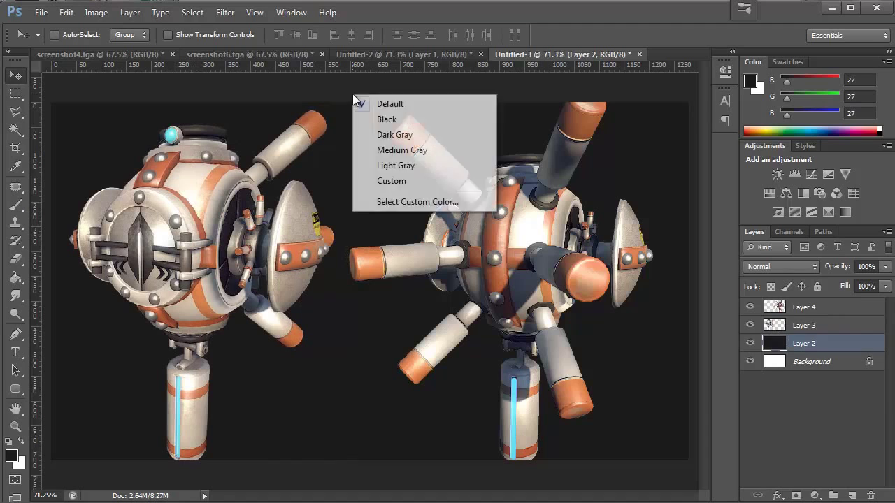
left_click(396, 166)
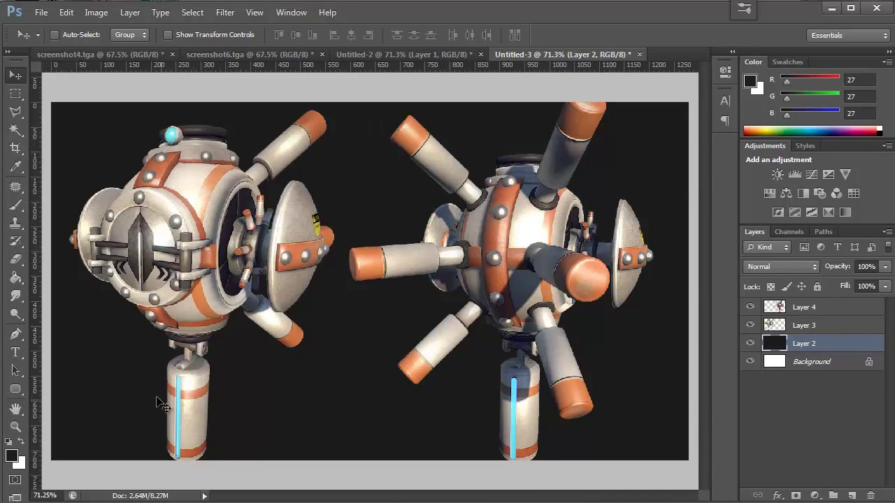
left_click(780, 328)
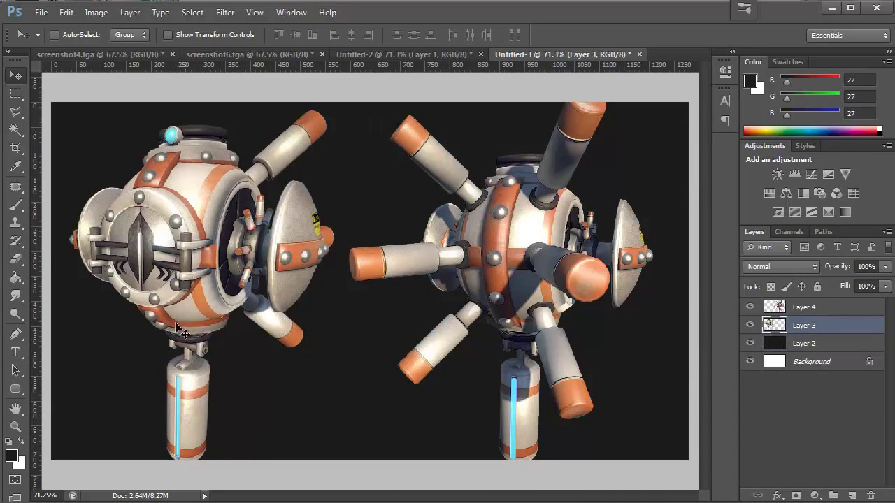
key("ctrl+t")
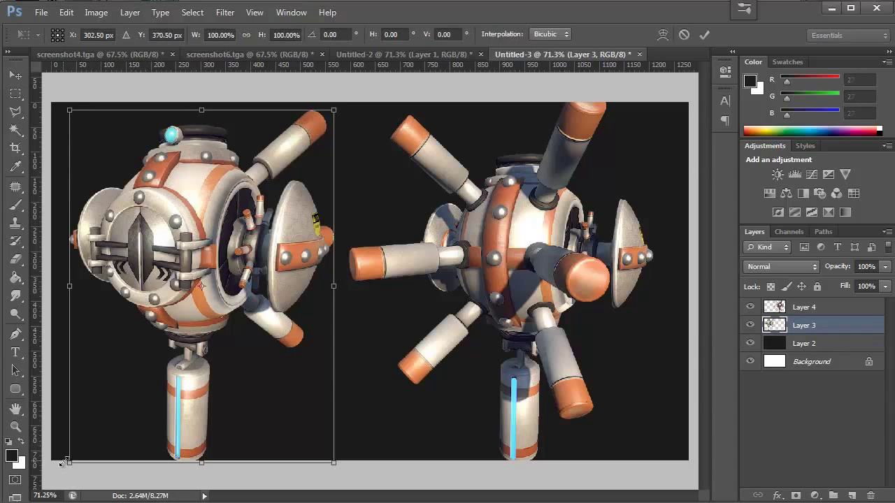
left_click_drag(64, 463, 72, 456)
key("Return")
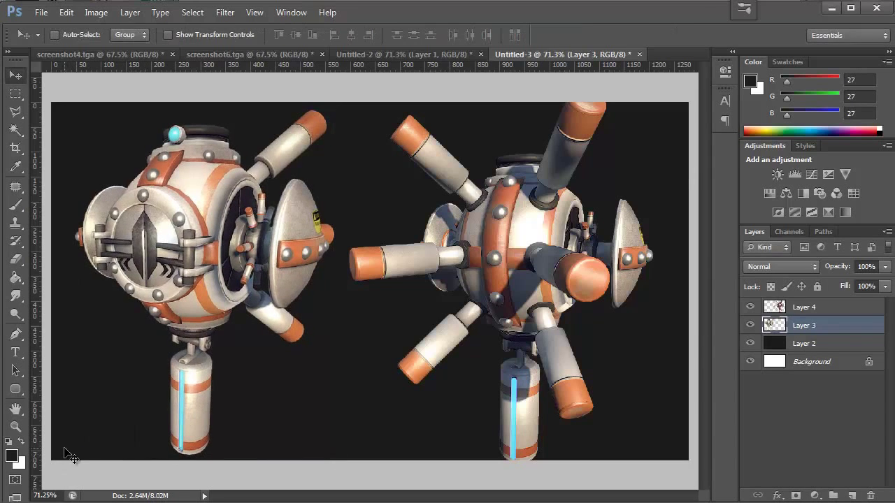
Nudge the left robot into place and add horizontal guides near the top and at about 687.7 px.
left_click_drag(193, 227, 186, 233)
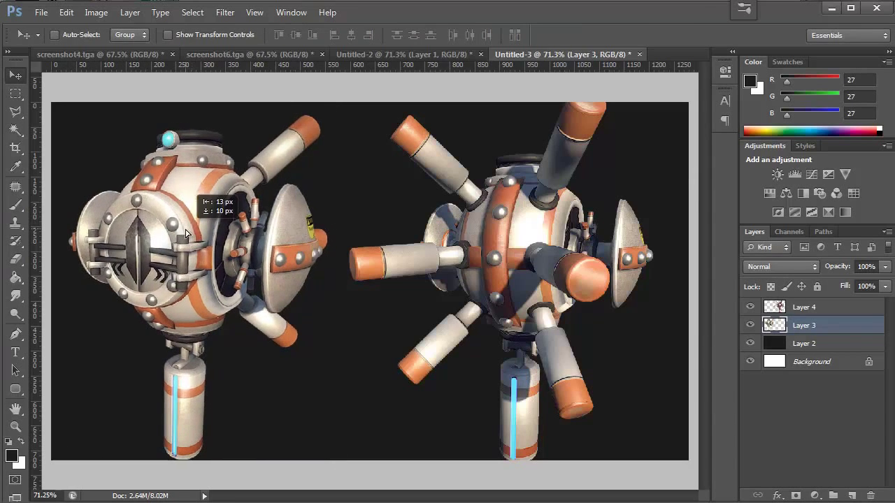
key("Up")
key("Up")
key("Up")
key("Up")
key("Up")
key("Up")
key("Up")
key("Up")
key("Up")
key("Up")
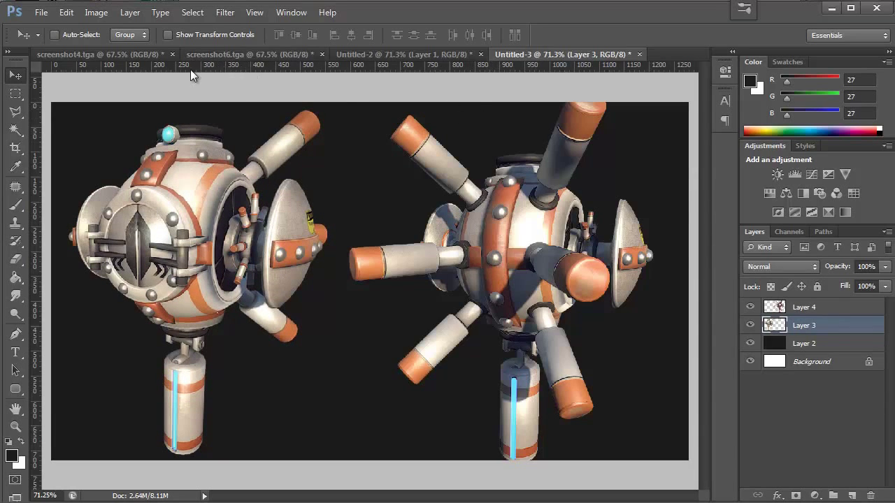
left_click_drag(190, 69, 308, 111)
left_click_drag(265, 68, 227, 458)
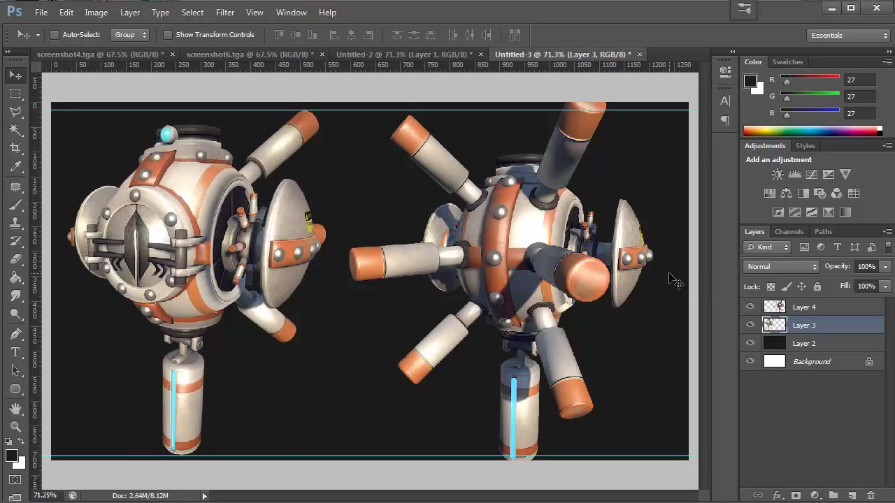
Scale the Layer 4 robot to about 92%, lower it beside the left robot, and shift it 71 px right.
key("alt+bracketright")
key("ctrl+t")
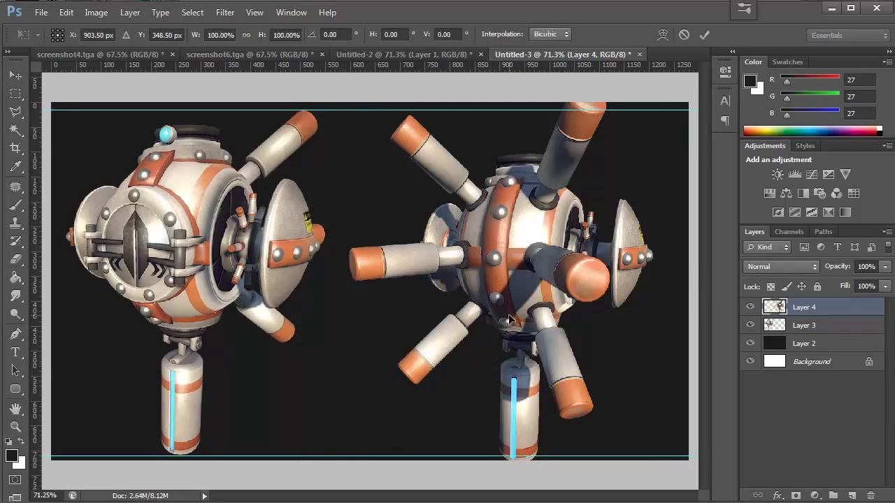
left_click_drag(545, 268, 462, 290)
left_click_drag(268, 487, 286, 465)
key("Return")
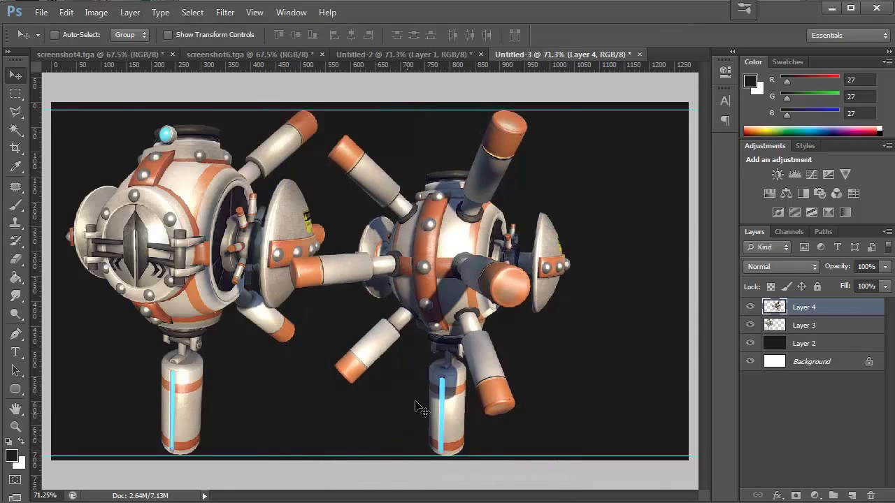
left_click_drag(441, 344, 479, 347)
key("z")
left_click(520, 235)
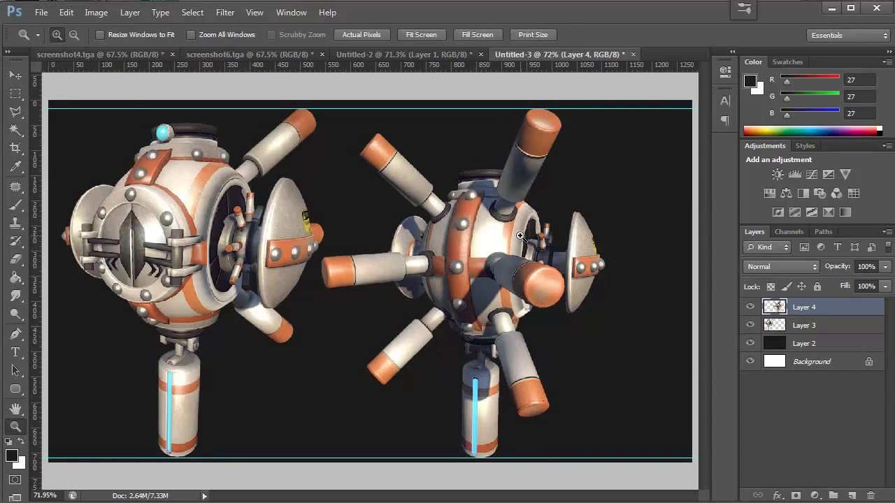
key("ctrl+alt+i")
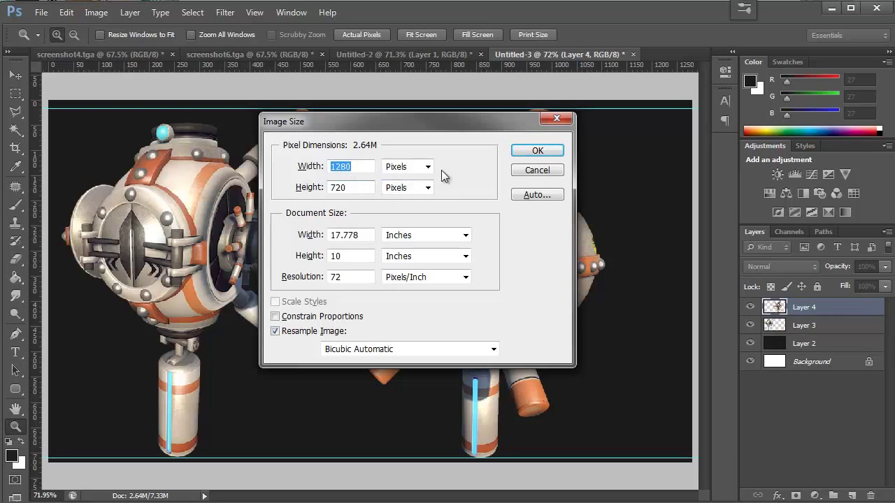
left_click(537, 171)
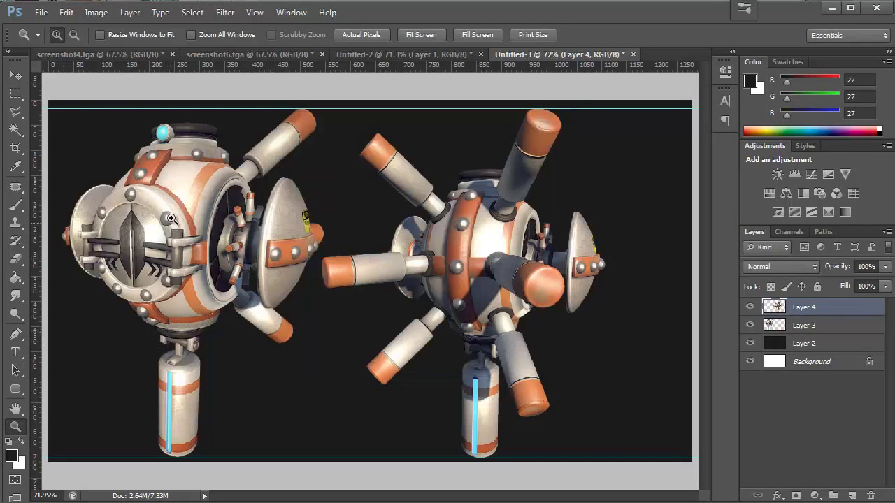
right_click(199, 222)
left_click(220, 248)
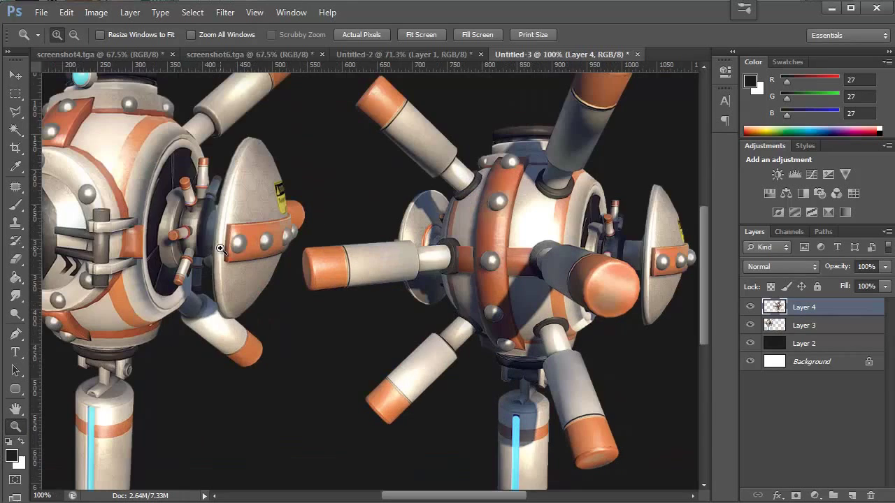
scroll(570, 319, "up", 3)
scroll(366, 221, "down", 5)
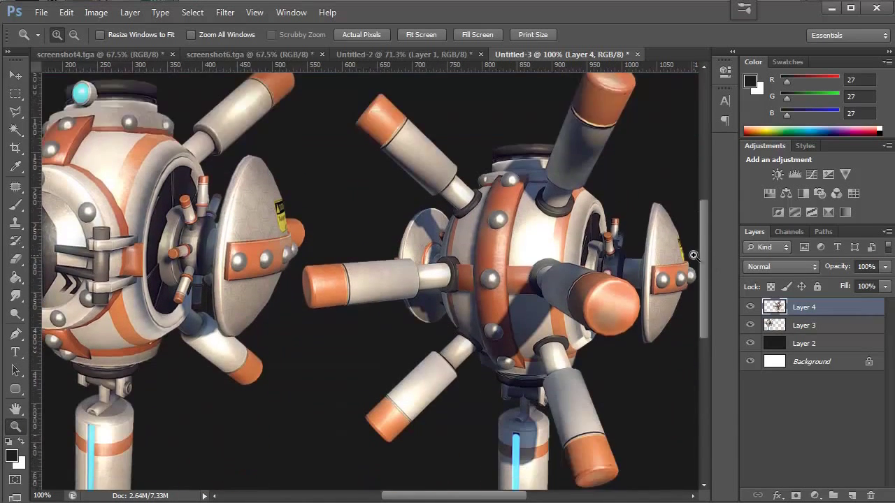
right_click(336, 213)
left_click(357, 224)
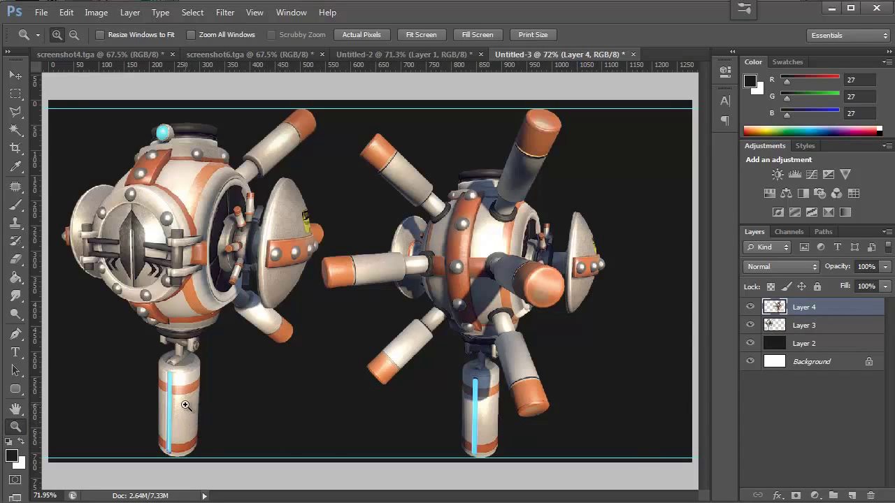
Scale Layers 3 and 4 together to 96%.
left_click(788, 325)
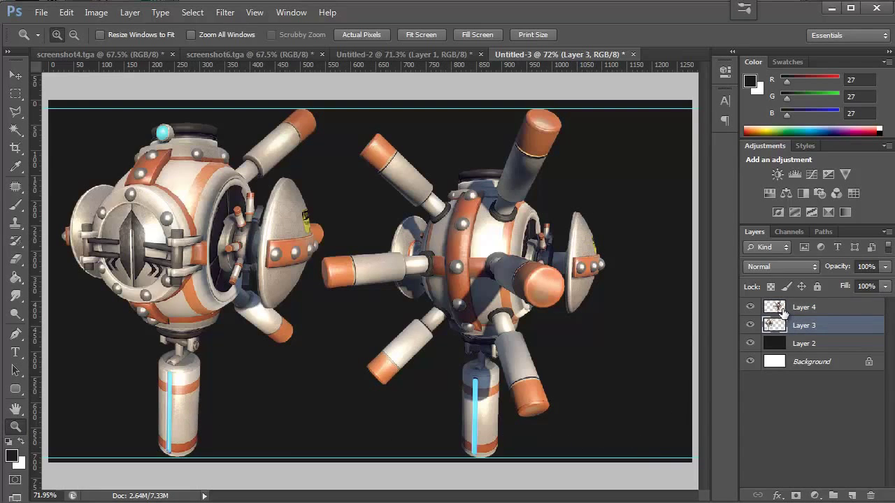
left_click(781, 312, "shift")
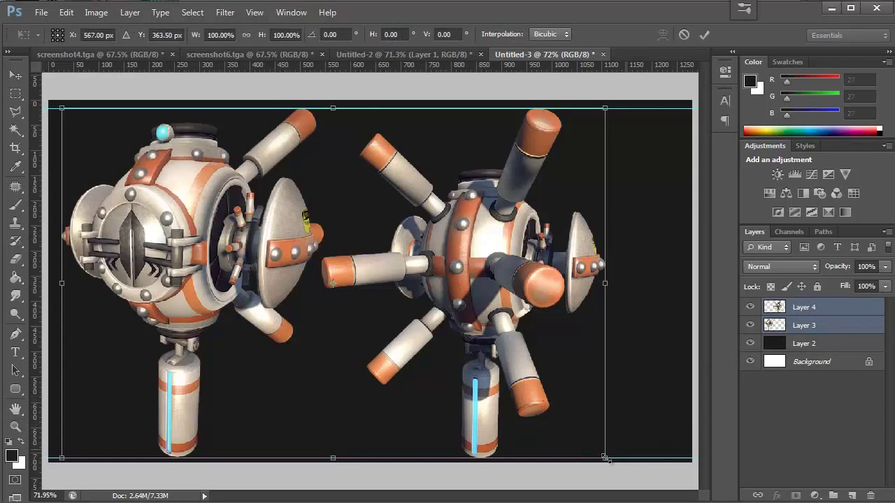
left_click_drag(606, 460, 585, 443)
key("Return")
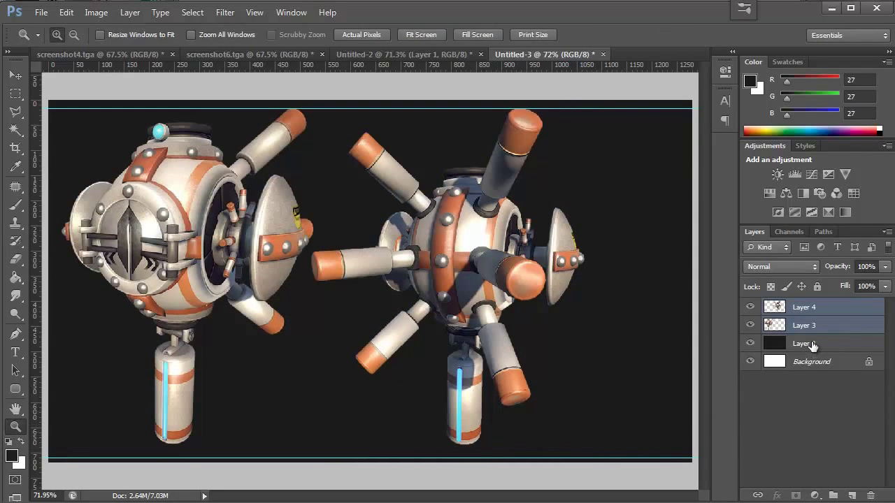
Clear the guides and nudge both robots slightly into position.
key("ctrl+semicolon")
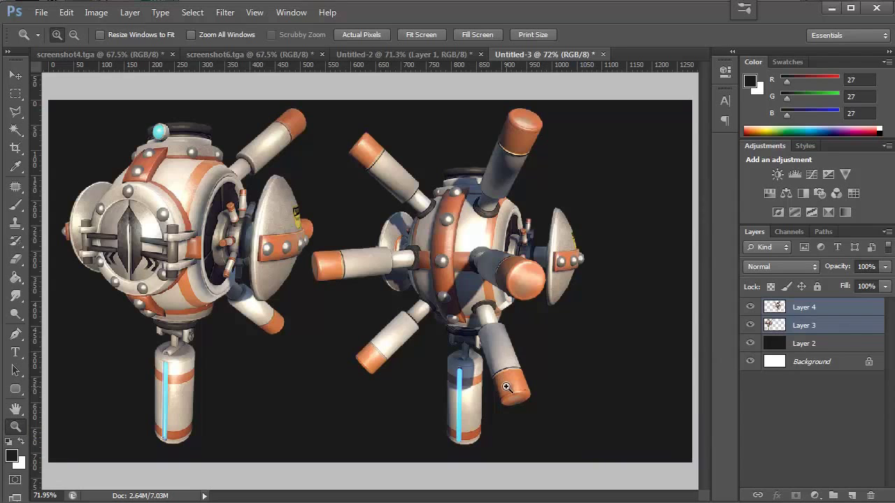
key("v")
left_click_drag(181, 241, 175, 249)
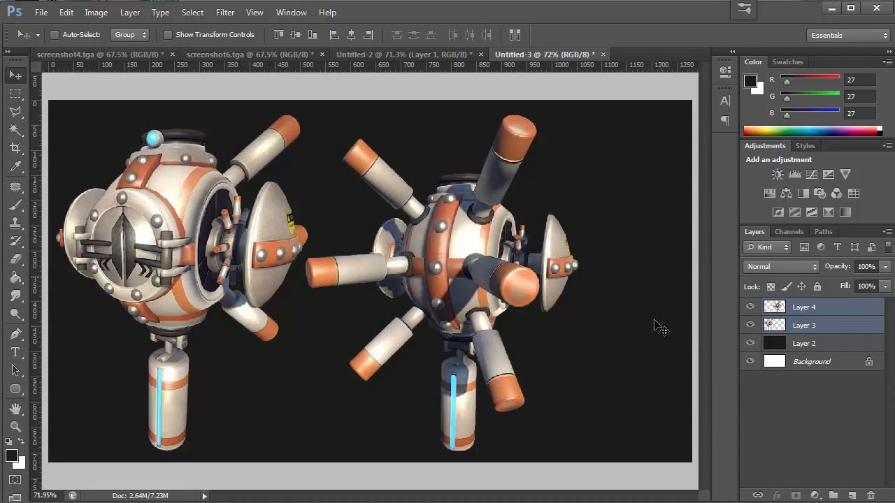
key("shift+Right")
key("Down")
key("Down")
key("Down")
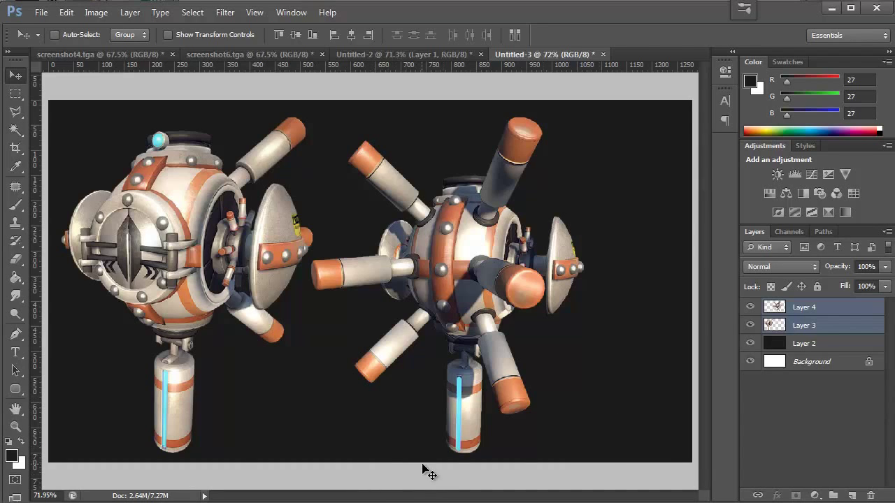
Copy the whole MetalBare0018_M.jpg texture into Untitled-3 as Layer 5, placed beneath both robot layers.
left_click(593, 55)
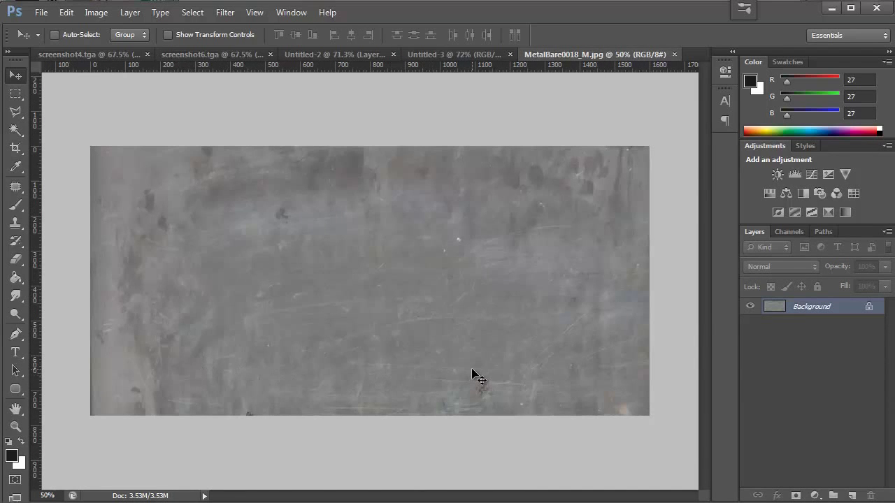
left_click(15, 111)
key("ctrl+a")
left_click(441, 54)
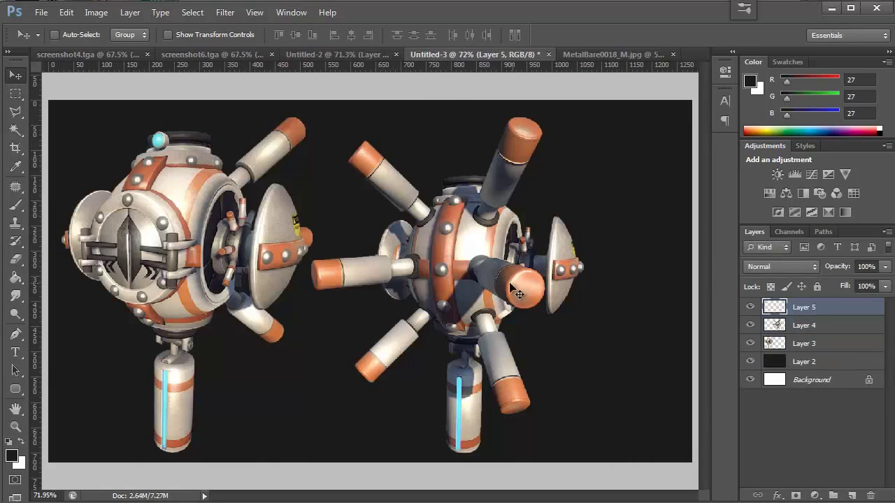
key("ctrl+v")
left_click_drag(785, 311, 776, 352)
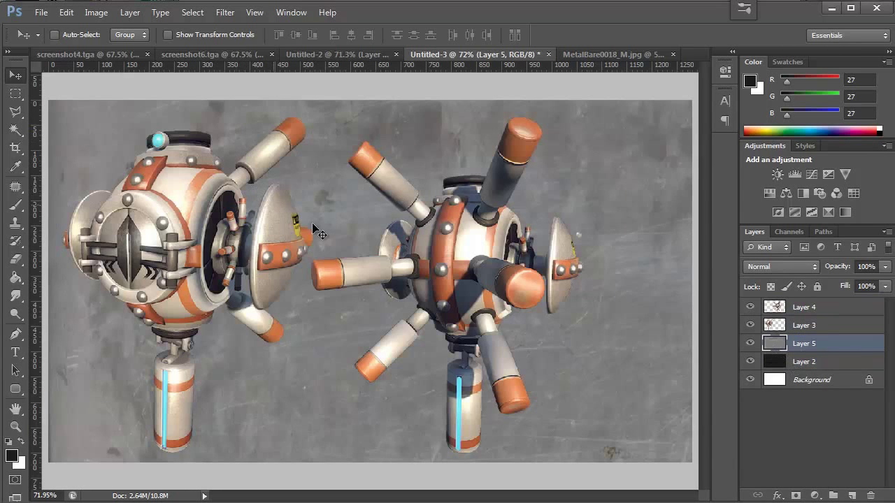
Darken the metal texture with Brightness/Contrast at brightness -150.
left_click(95, 13)
mouse_move(187, 49)
left_click(294, 47)
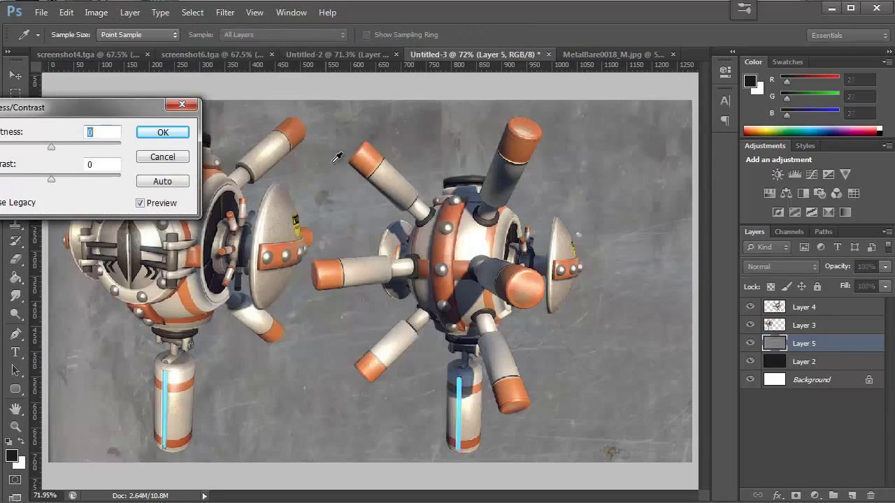
left_click_drag(48, 148, 0, 149)
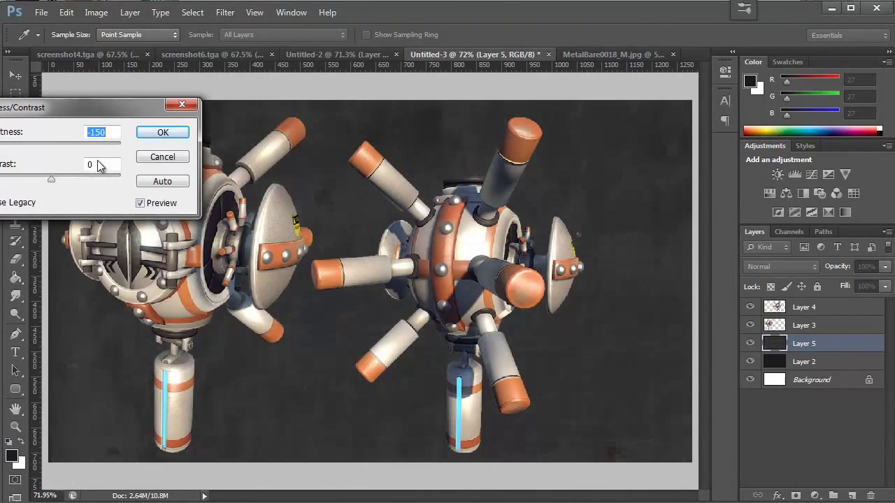
left_click(162, 132)
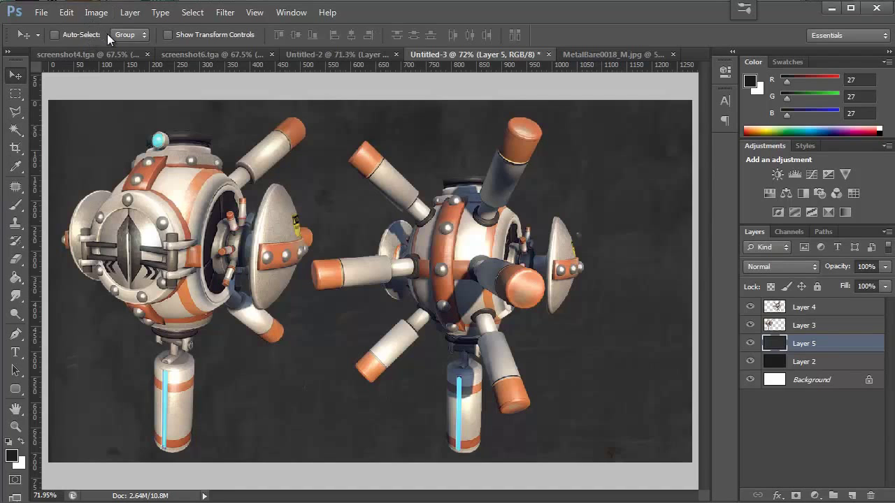
Apply a second Brightness/Contrast at -80 to make the texture near-black.
left_click(96, 11)
left_click(149, 376)
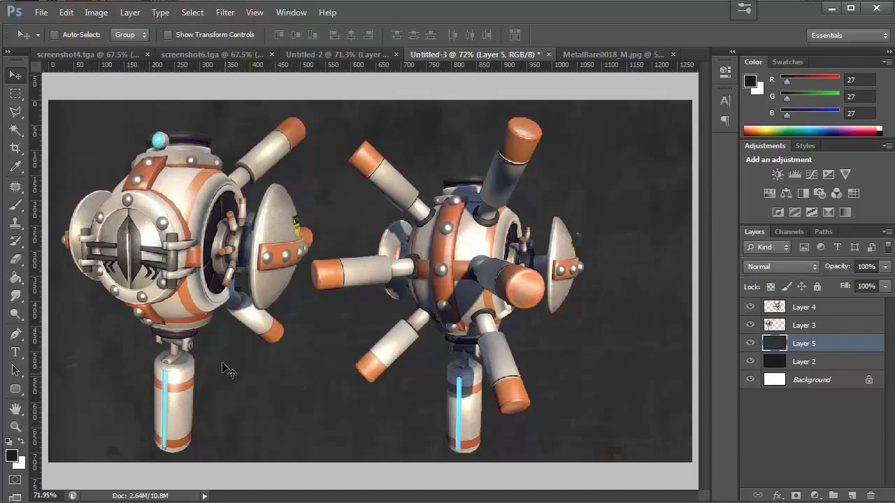
left_click(96, 12)
mouse_move(112, 48)
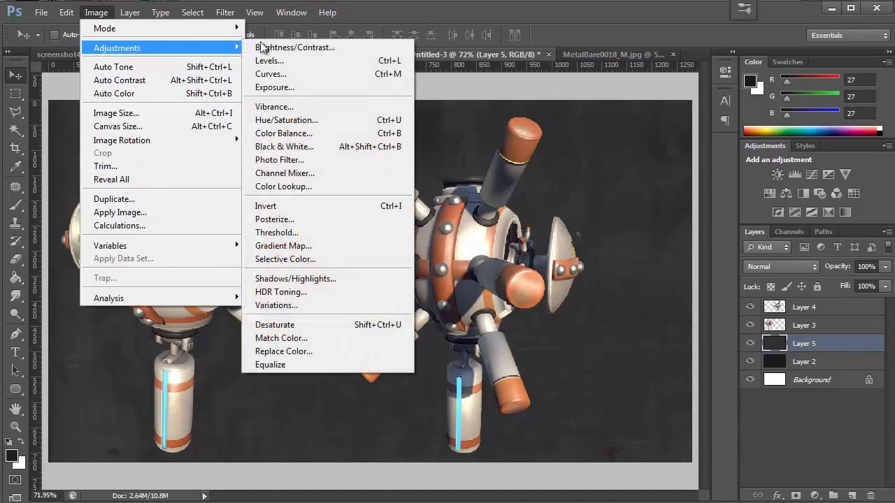
left_click(321, 47)
left_click_drag(54, 151, 16, 149)
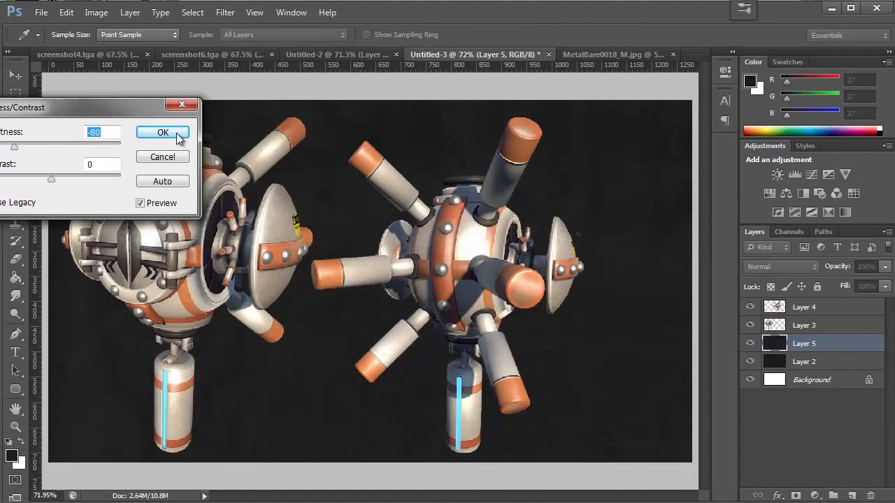
left_click(162, 132)
Rotate the left robot on Layer 3 by -2.4°.
left_click(16, 426)
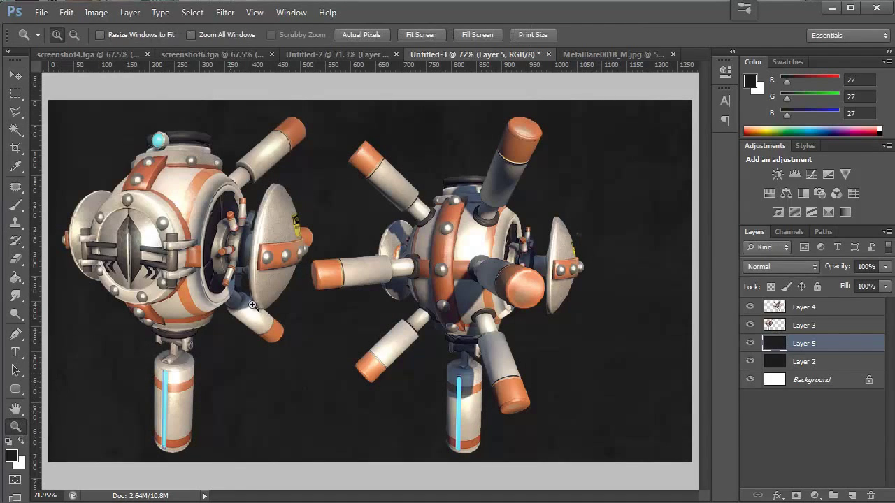
right_click(318, 196)
left_click(351, 221)
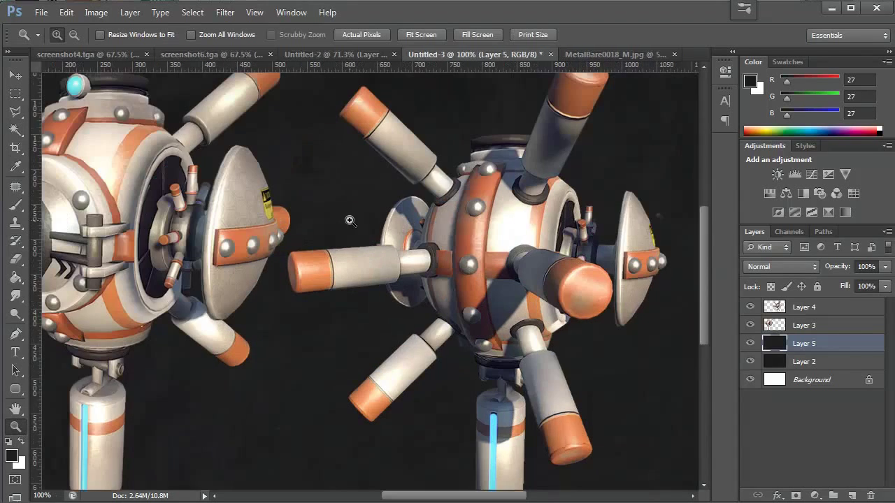
scroll(310, 202, "up", 3)
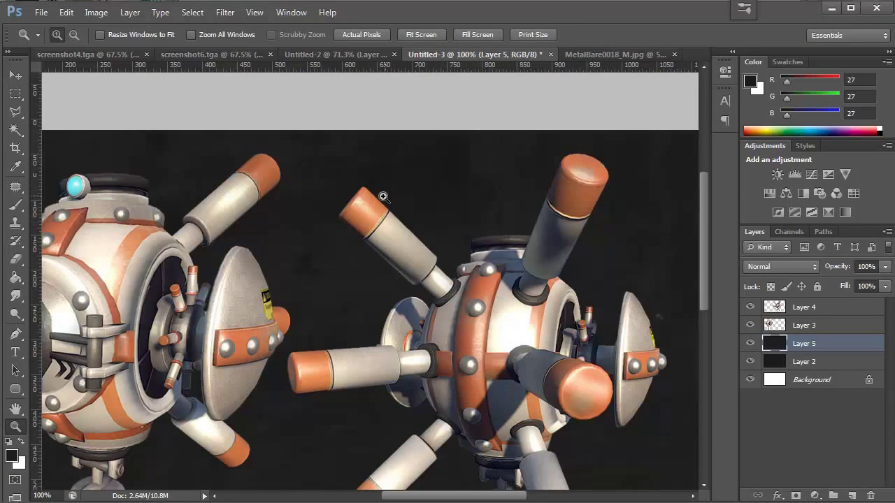
key("ctrl+0")
key("v")
key("alt+bracketright")
key("ctrl+t")
key("Escape")
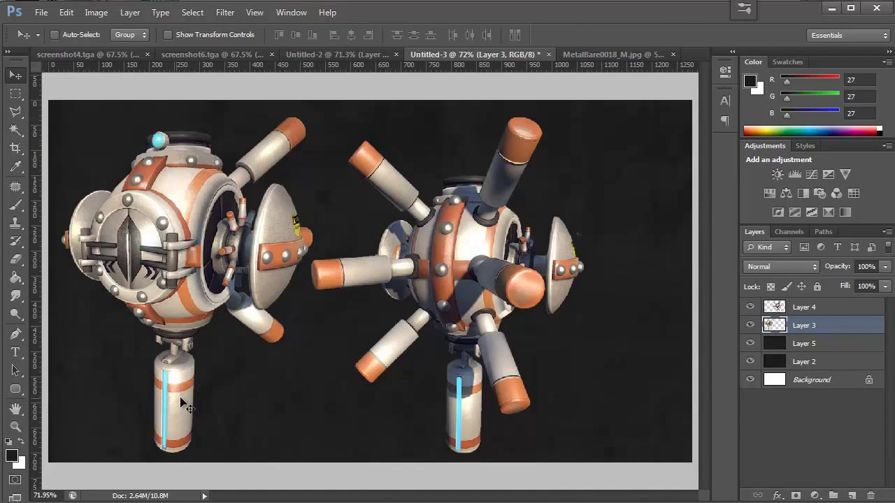
key("ctrl+t")
left_click_drag(356, 329, 369, 307)
key("Return")
Convert the Background to Layer 0, then delete Layer 2 and Layer 0.
left_click(608, 208, "ctrl")
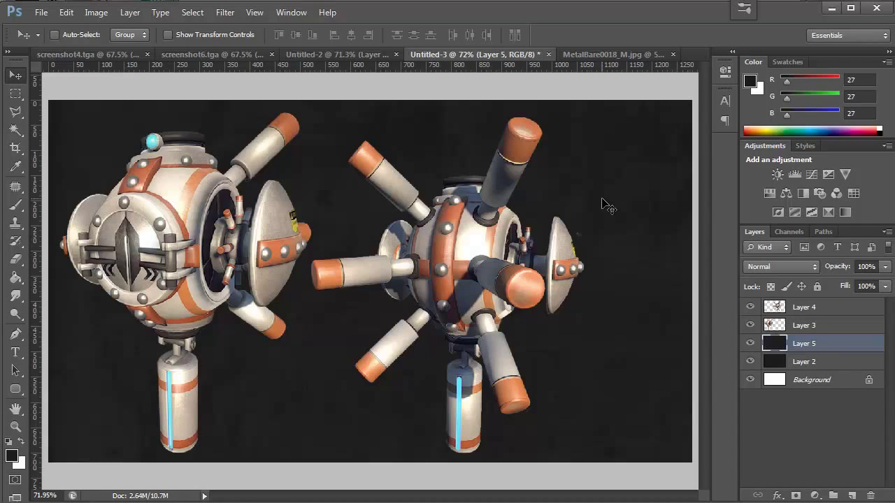
double_click(816, 388)
left_click(457, 123)
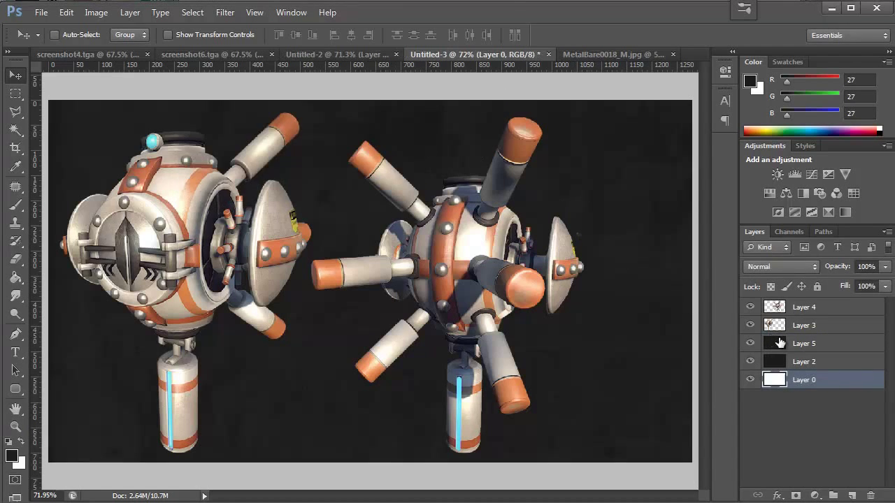
left_click_drag(780, 342, 799, 363)
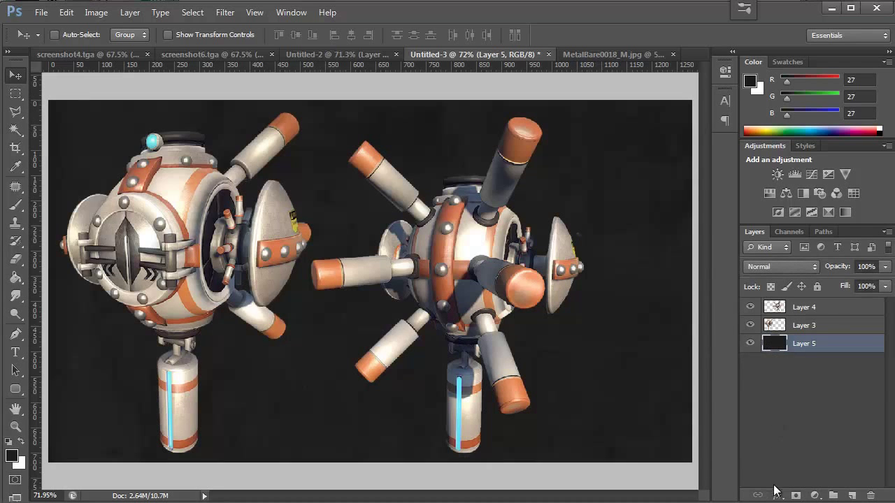
Add an Inner Shadow to Layer 5 with distance 0, choke 1 and size 196, previewed in red.
left_click(777, 495)
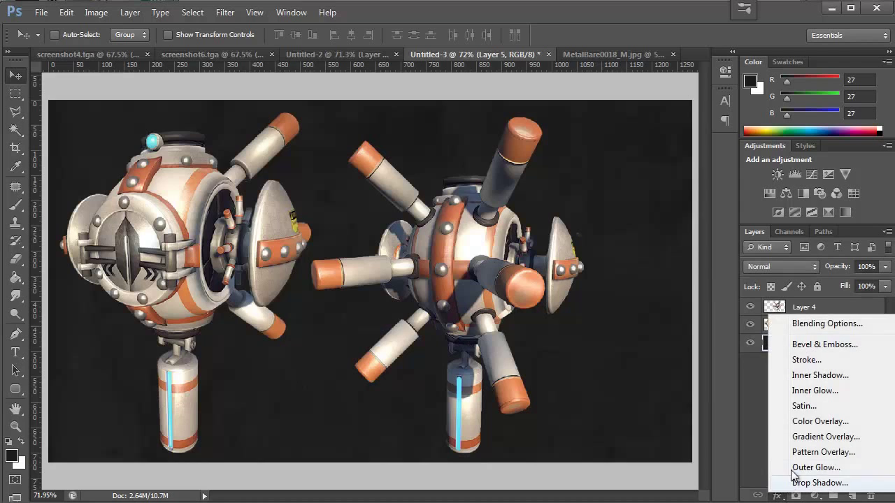
left_click(821, 376)
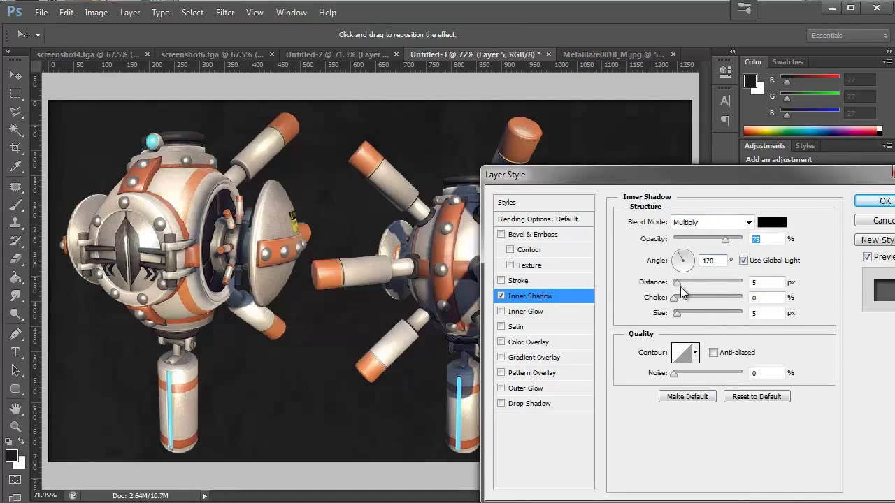
left_click(767, 225)
type("255")
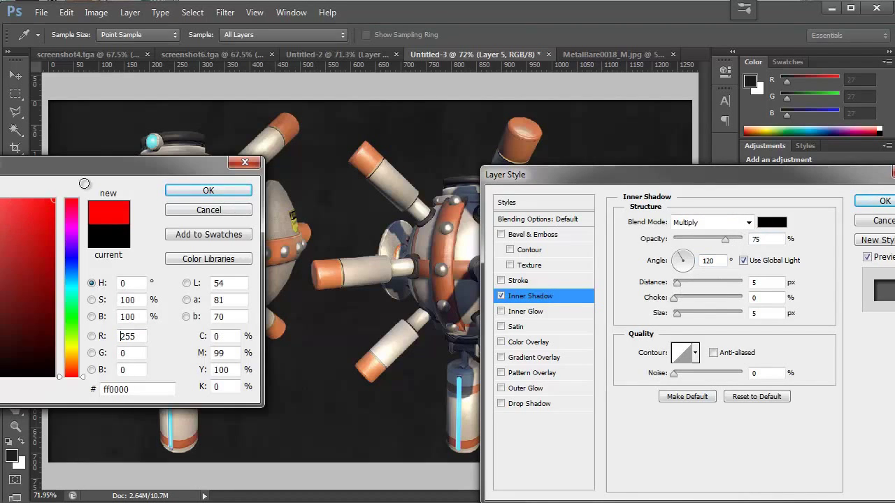
left_click(208, 190)
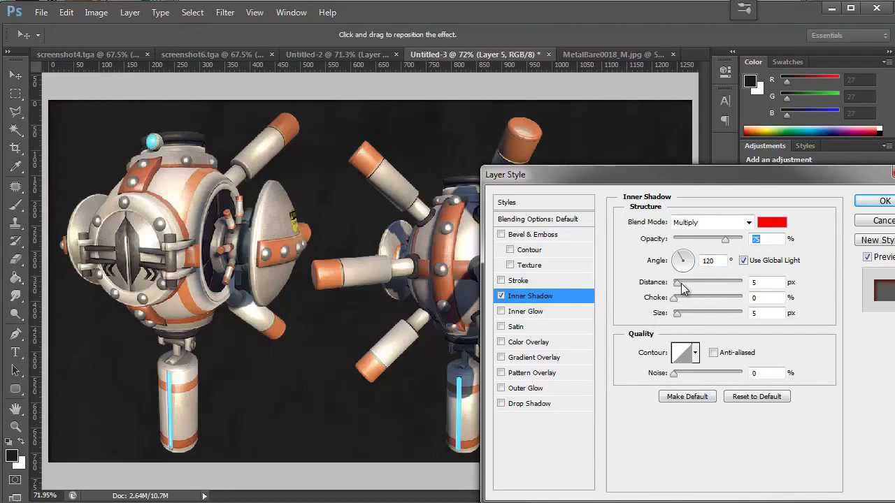
left_click_drag(677, 283, 714, 307)
left_click(679, 298)
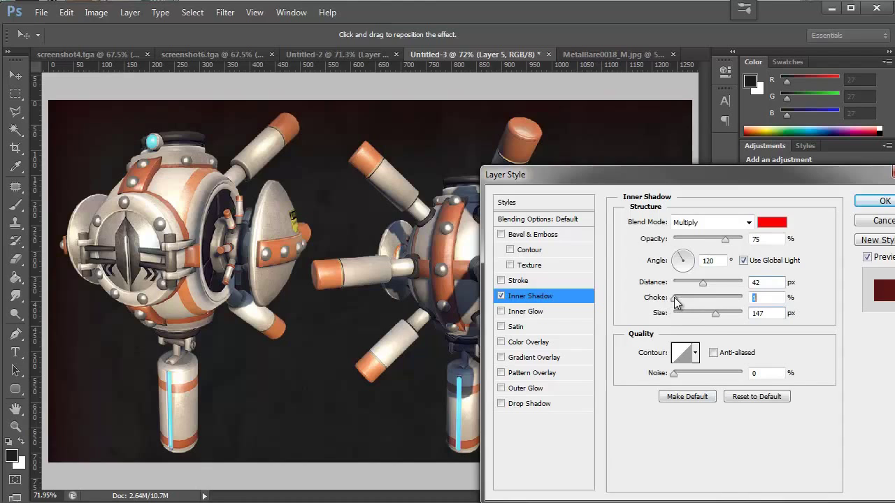
left_click_drag(673, 299, 638, 293)
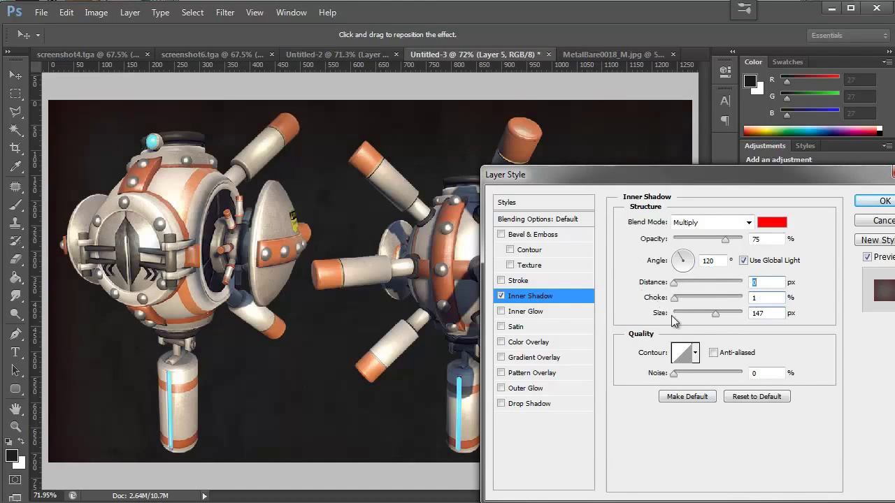
left_click_drag(718, 316, 727, 316)
Set the inner shadow colour to black and apply the effect.
left_click(772, 223)
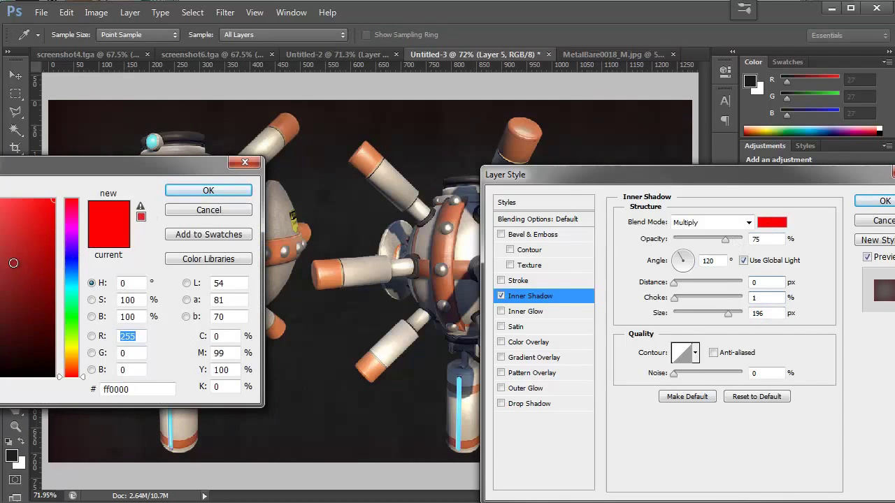
type("0")
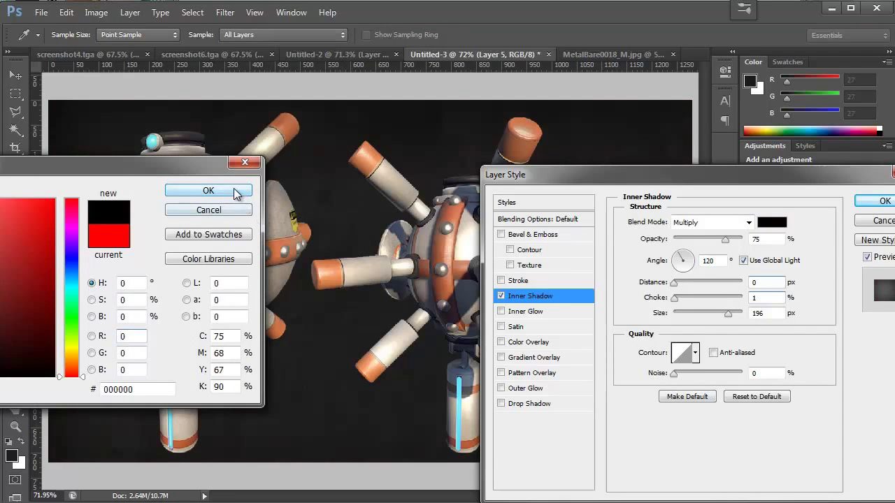
left_click(240, 193)
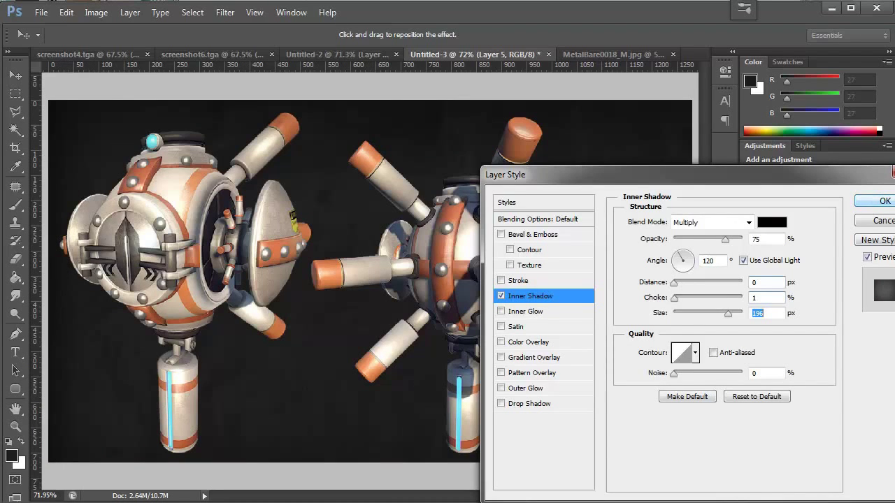
key("Return")
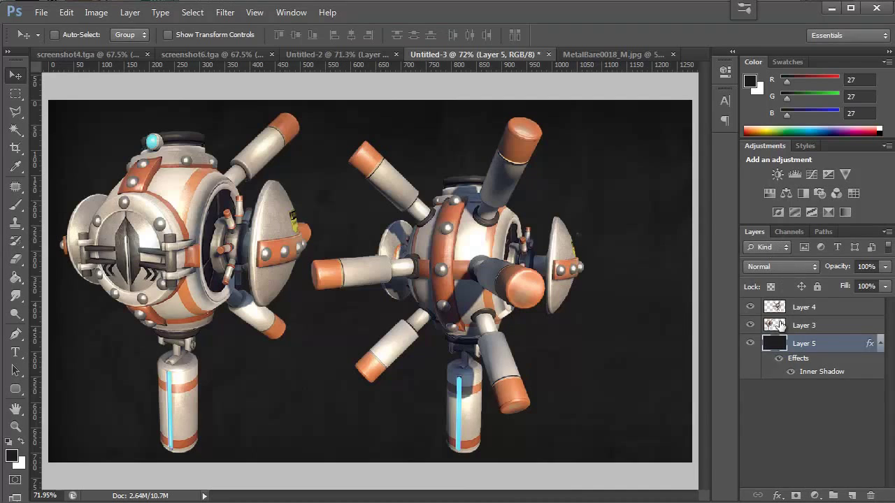
Toggle the inner shadow effect off and on repeatedly to compare the vignette.
left_click(779, 358)
left_click(779, 358)
left_click(779, 359)
left_click(779, 359)
left_click(779, 359)
left_click(779, 359)
left_click(779, 360)
left_click(780, 359)
left_click(780, 359)
left_click(779, 359)
left_click(779, 360)
left_click(779, 359)
Merge Layer 3 and Layer 4 into a single Layer 4 with Ctrl+E.
left_click(785, 383)
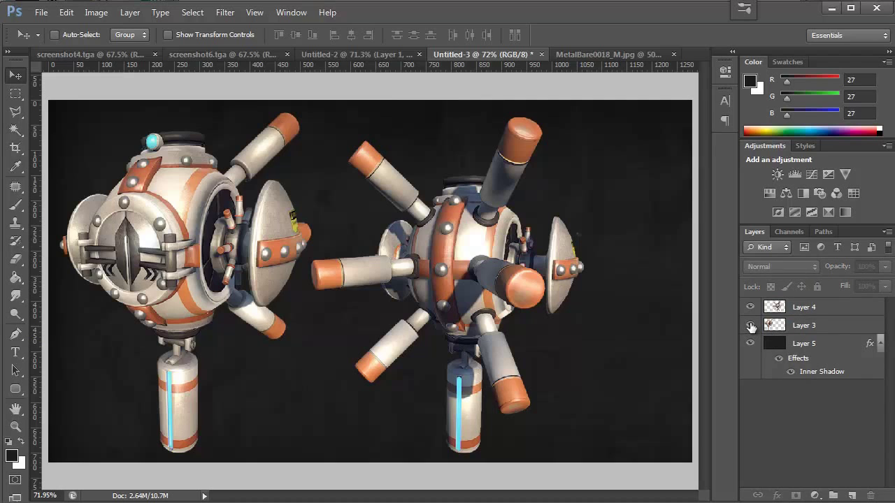
left_click(786, 326)
left_click(785, 309, "shift")
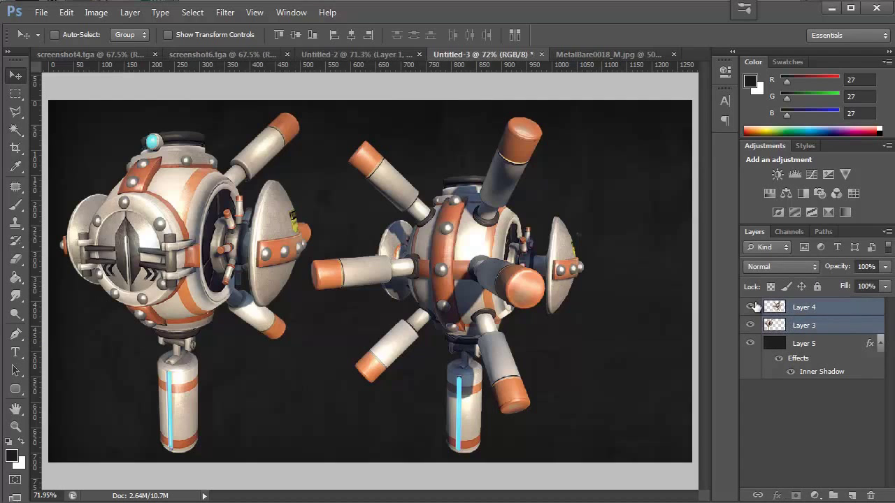
key("ctrl+e")
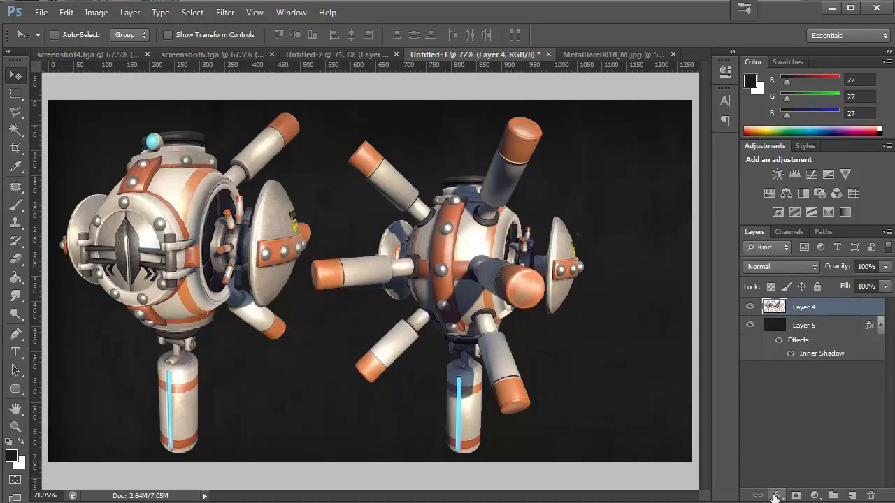
Add an Outer Glow to the merged robots and give it a pale blue colour.
left_click(777, 495)
left_click(776, 495)
left_click(777, 495)
left_click(799, 471)
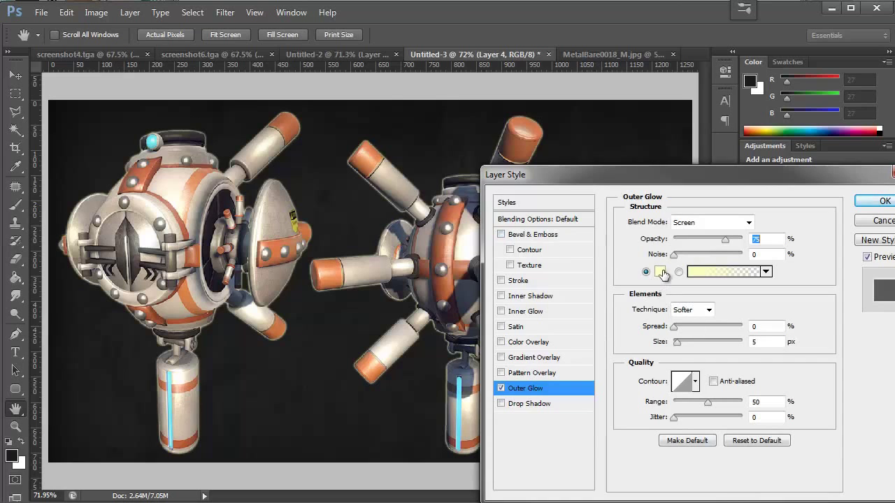
left_click(660, 274)
left_click_drag(79, 170, 588, 183)
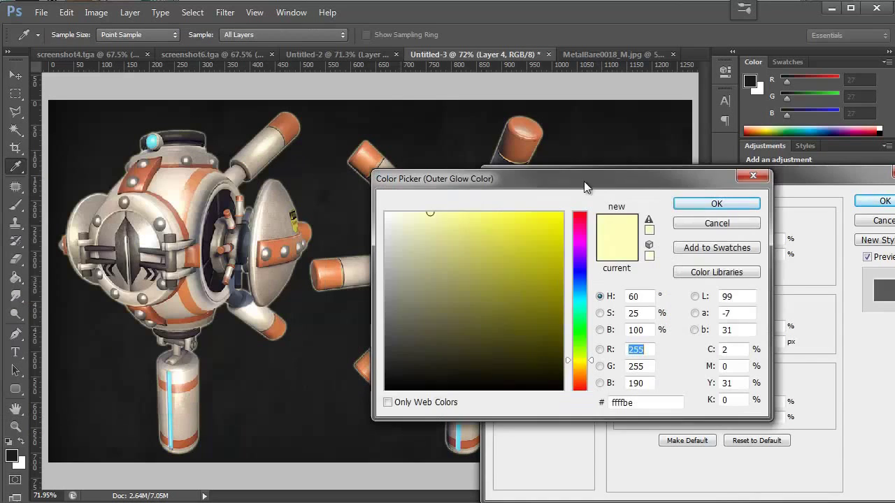
left_click_drag(410, 222, 406, 212)
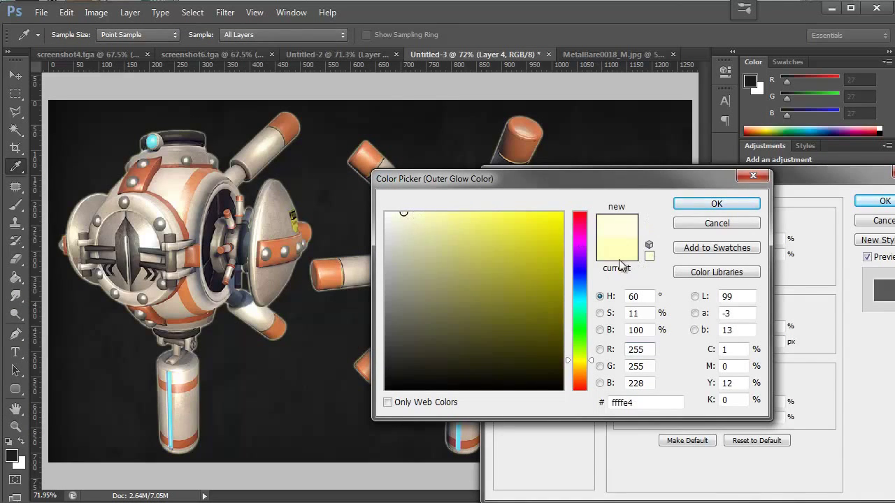
left_click(580, 283)
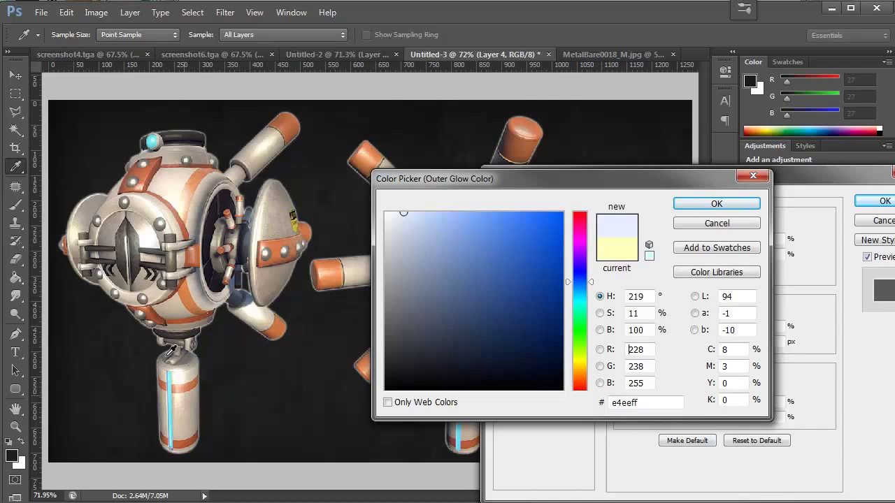
left_click(413, 214)
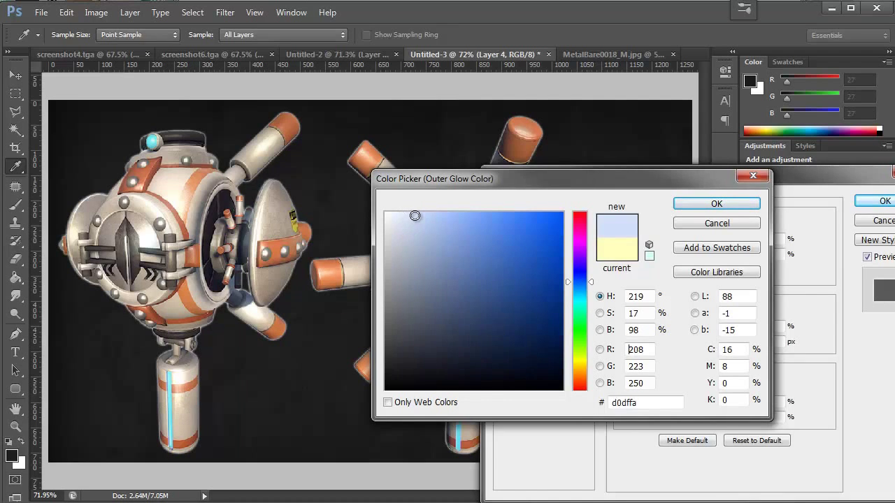
left_click(730, 205)
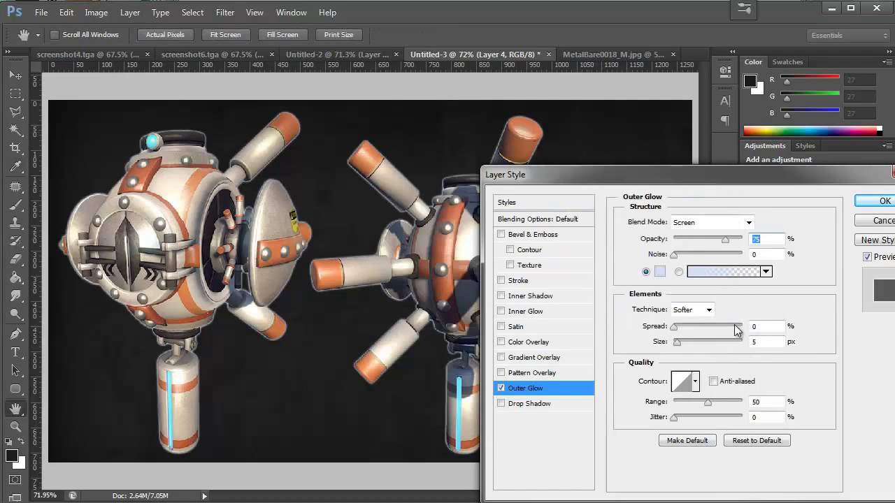
Set the glow size to 40 and opacity to 20, then darken the glow colour.
mouse_move(682, 326)
left_mouse_down()
mouse_move(689, 337)
mouse_move(672, 329)
left_mouse_up()
left_click(689, 341)
left_click(678, 326)
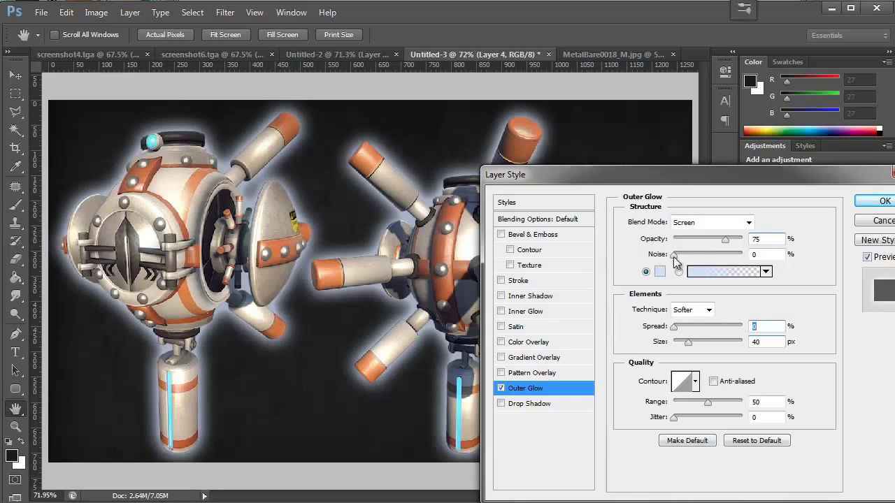
left_click_drag(696, 239, 685, 246)
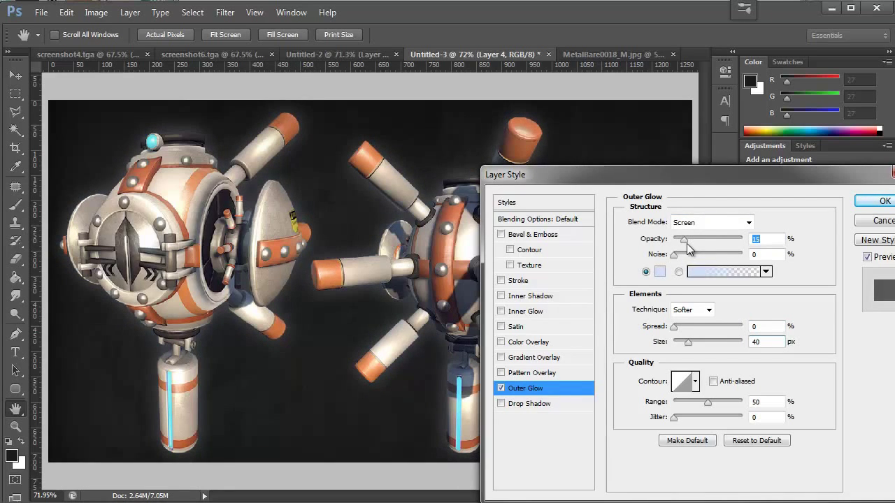
left_click(687, 243)
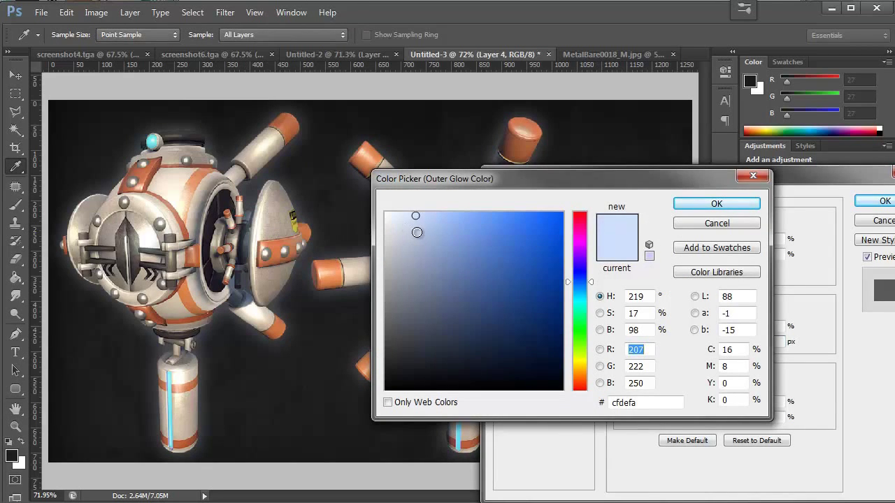
left_click_drag(417, 232, 422, 266)
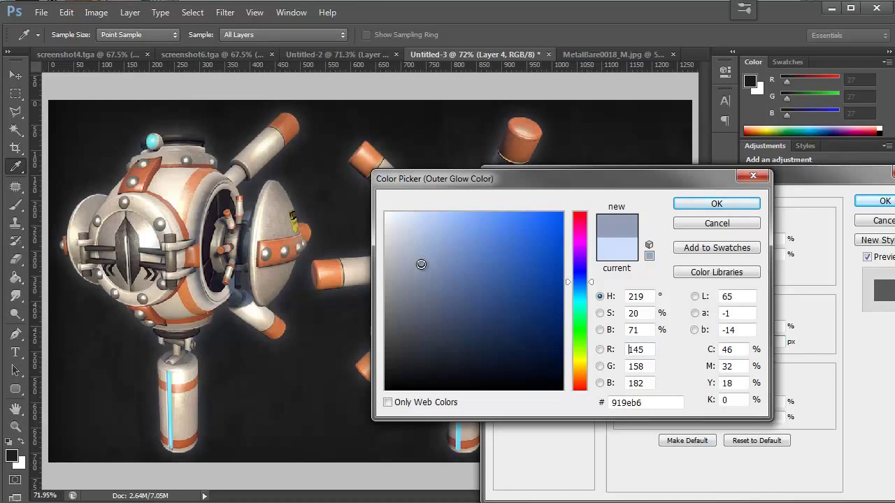
left_click(716, 204)
Apply the outer glow to Layer 4, then try a Lens Flare filter and undo it.
left_click(883, 201)
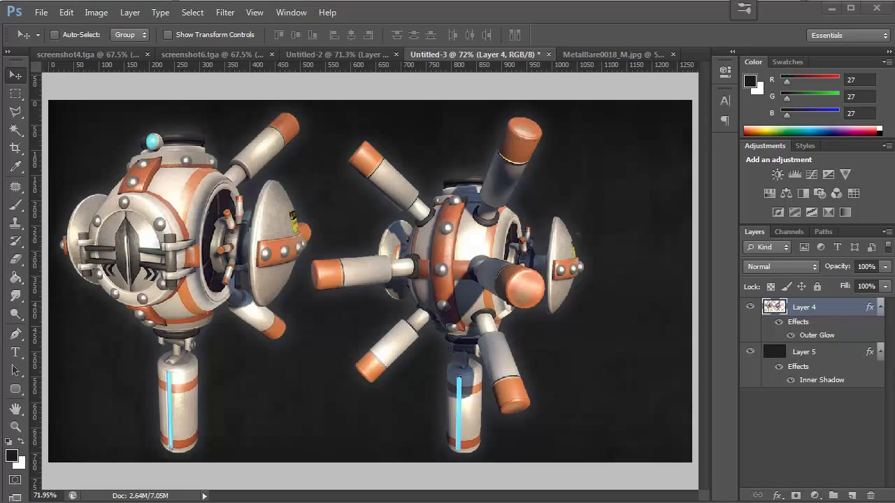
left_click(221, 13)
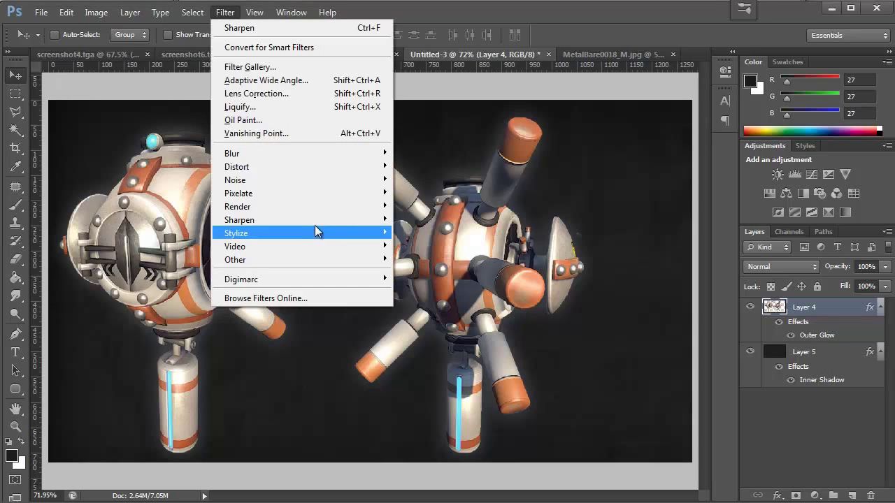
mouse_move(302, 210)
left_click(437, 246)
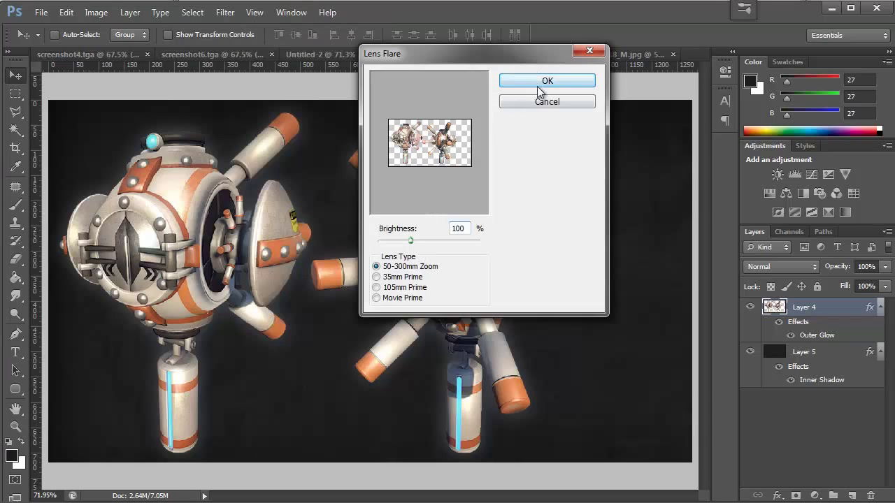
left_click(542, 83)
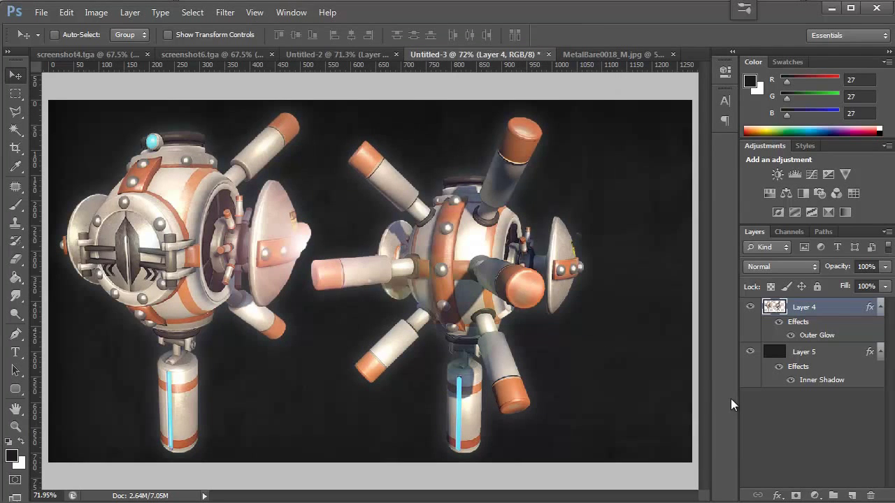
key("ctrl+z")
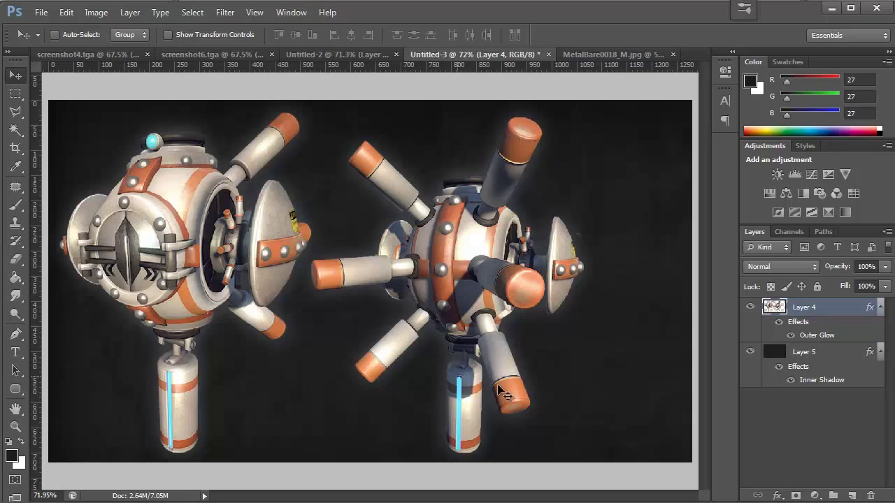
Add a Stroke effect to the robot layer with its opacity set to 40.
left_click(777, 495)
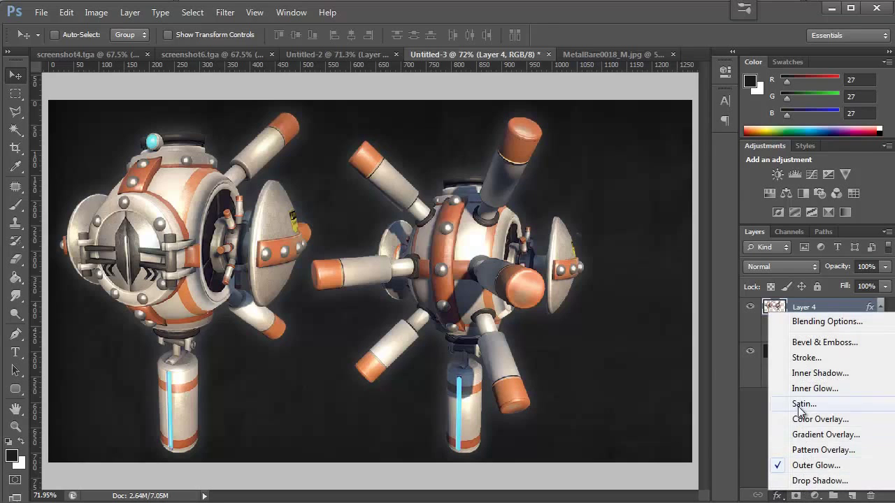
left_click(806, 358)
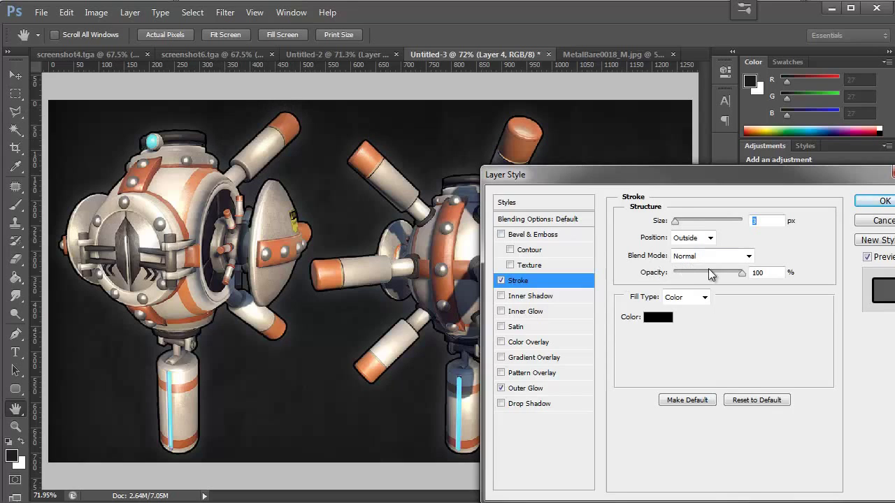
left_click_drag(721, 274, 706, 274)
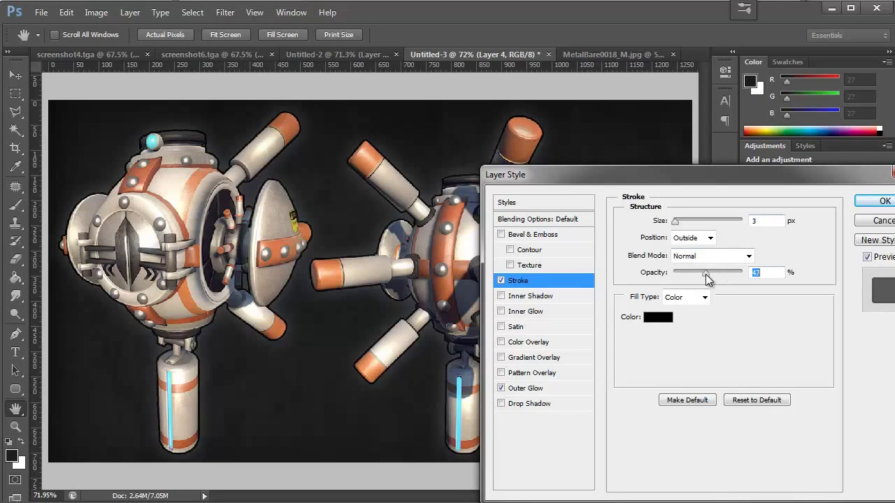
left_click(698, 275)
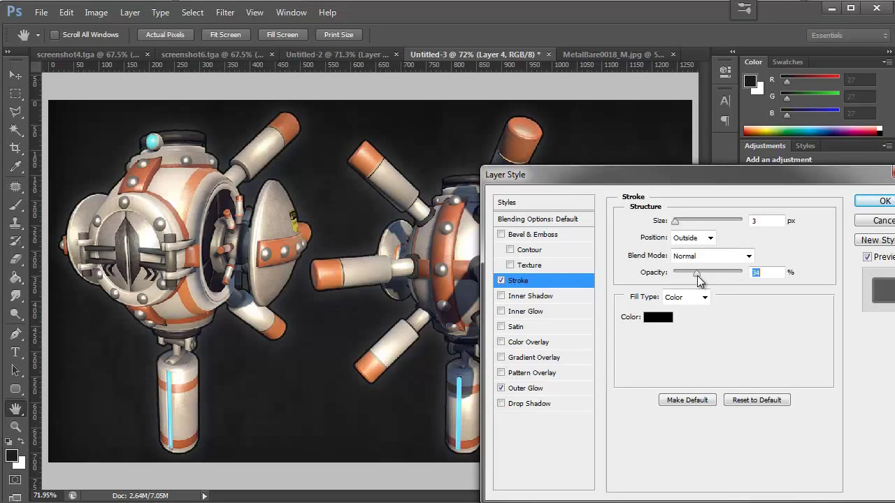
left_click_drag(701, 277, 702, 278)
type("40")
key("Return")
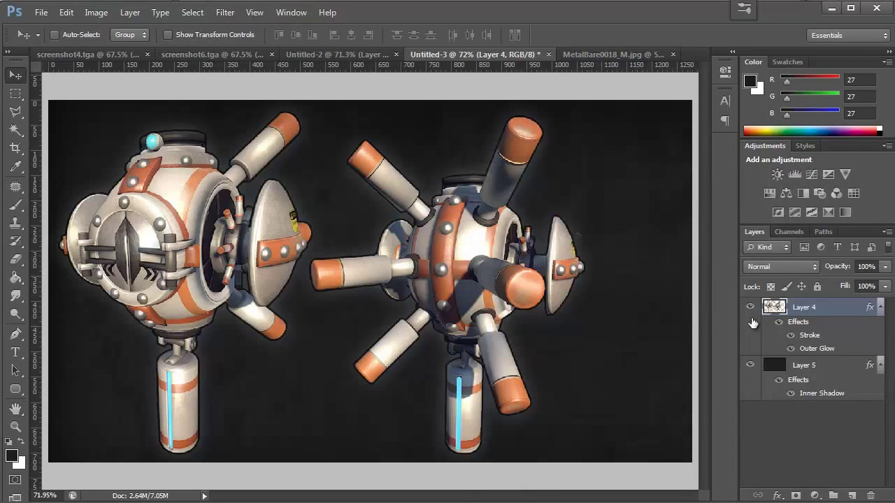
Fade the stroke opacity further and change the stroke colour to dark grey #2c2c2c.
double_click(806, 337)
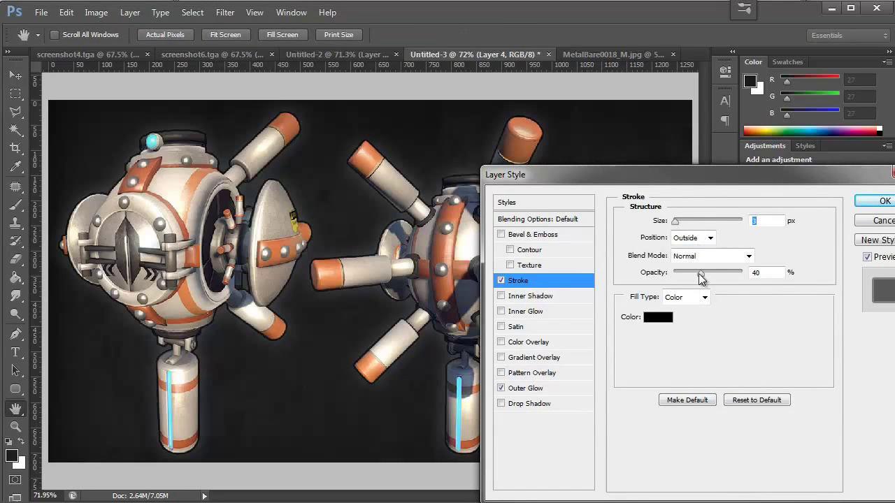
mouse_move(701, 273)
left_mouse_down()
mouse_move(645, 279)
mouse_move(704, 281)
mouse_move(698, 279)
left_mouse_up()
left_click(662, 318)
mouse_move(401, 319)
left_mouse_down()
mouse_move(389, 334)
mouse_move(397, 358)
mouse_move(383, 360)
left_mouse_up()
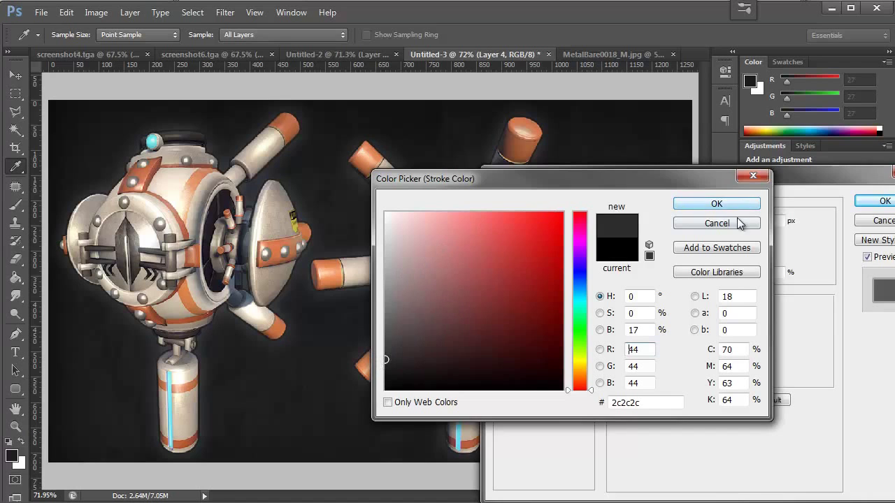
left_click(717, 203)
left_click(875, 201)
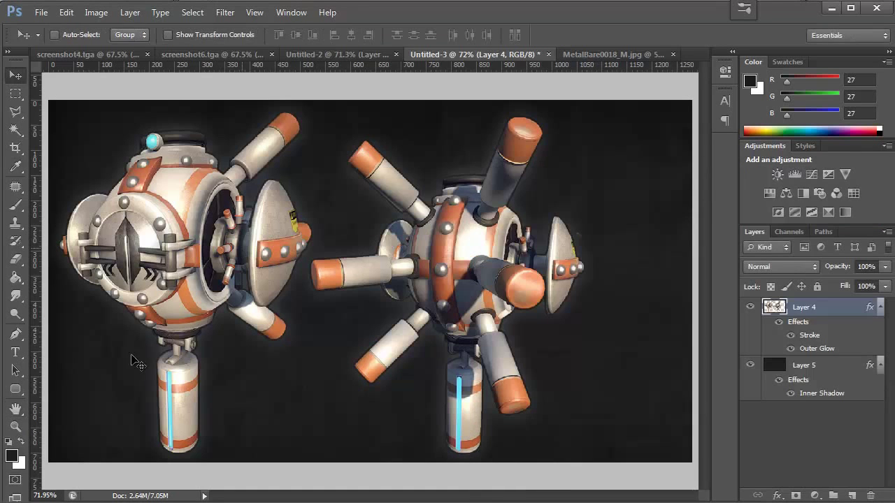
Inspect the image at actual pixels, then fit the whole image back on screen.
left_click(16, 426)
right_click(241, 282)
left_click(274, 306)
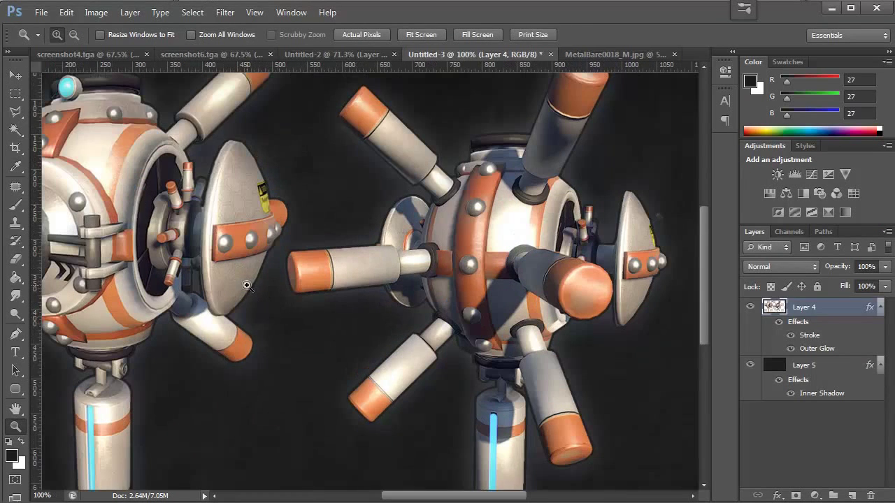
scroll(238, 279, "up", 5)
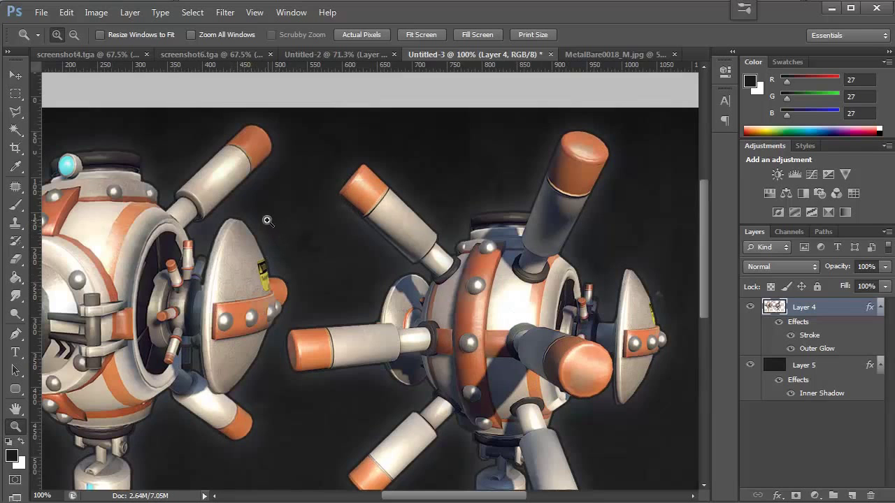
scroll(423, 286, "down", 8)
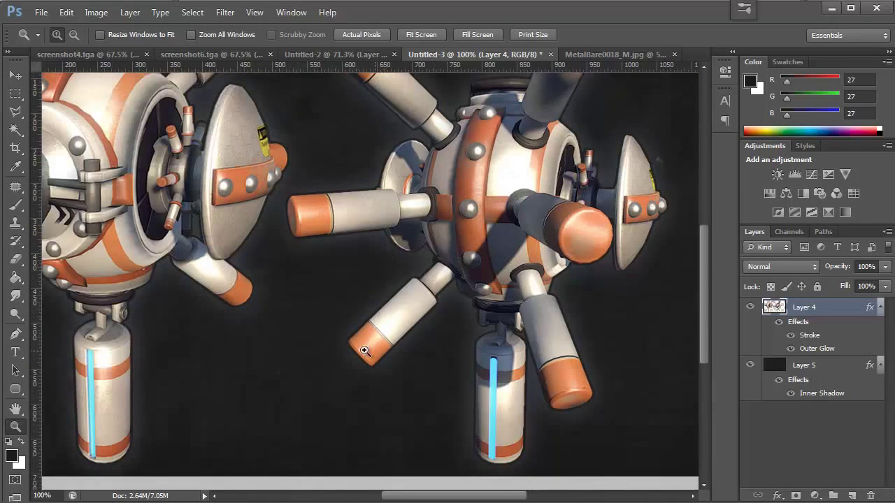
key("ctrl+0")
Paste the 3dmotive logo from Untitled-2 into Untitled-3 and move it to the lower-right corner.
key("v")
left_click(340, 54)
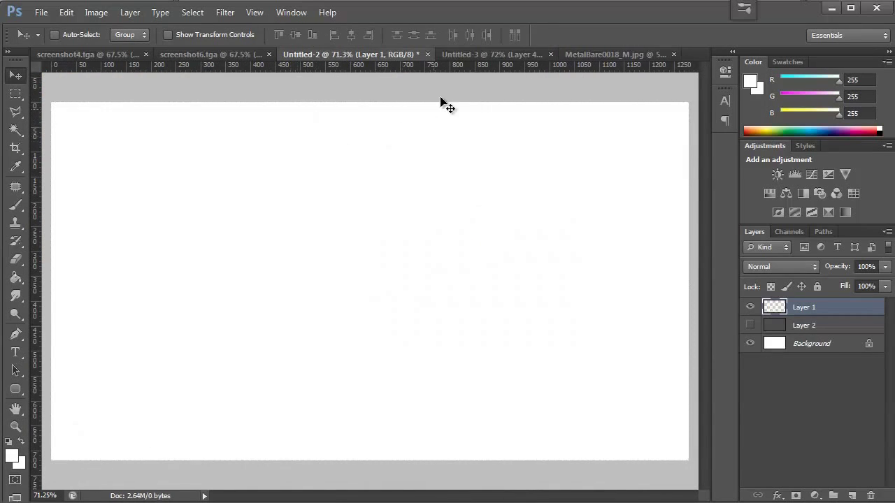
left_click(469, 56)
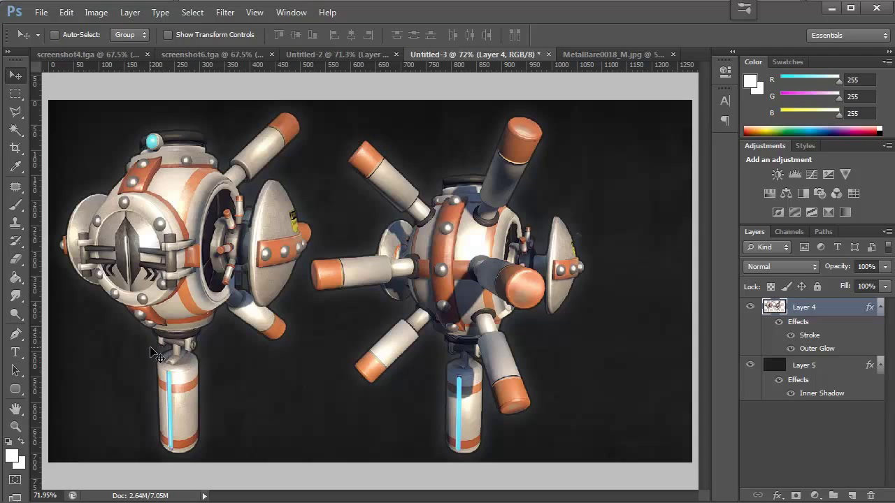
key("ctrl+v")
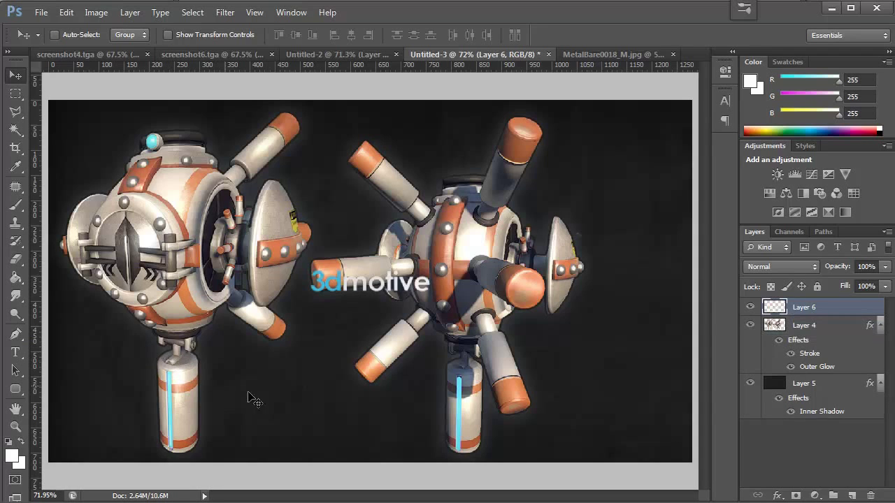
left_click_drag(333, 316, 598, 439)
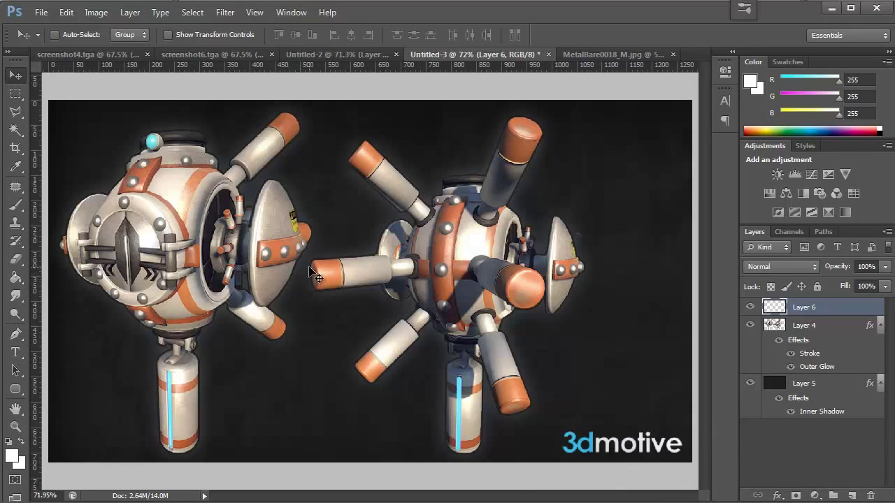
right_click(326, 344)
left_click(287, 342)
Select Layer 4 and apply Filter > Sharpen > Sharpen to the robot renders.
key("alt+bracketleft")
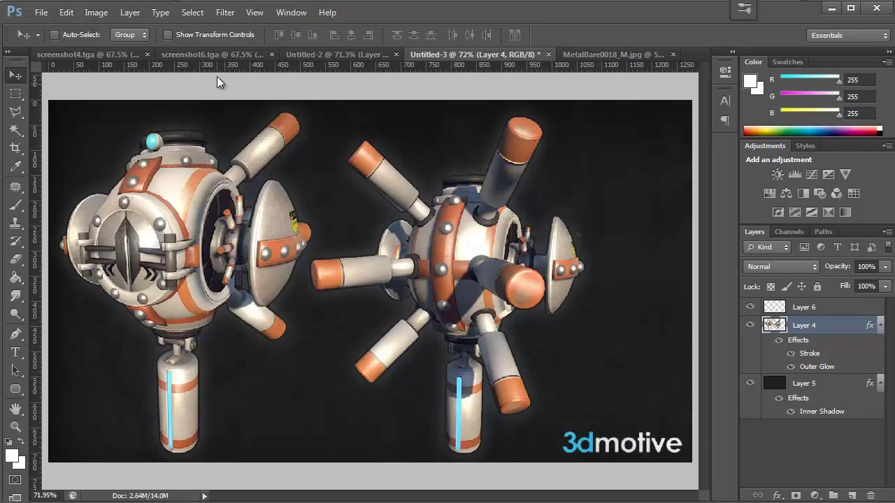
left_click(228, 14)
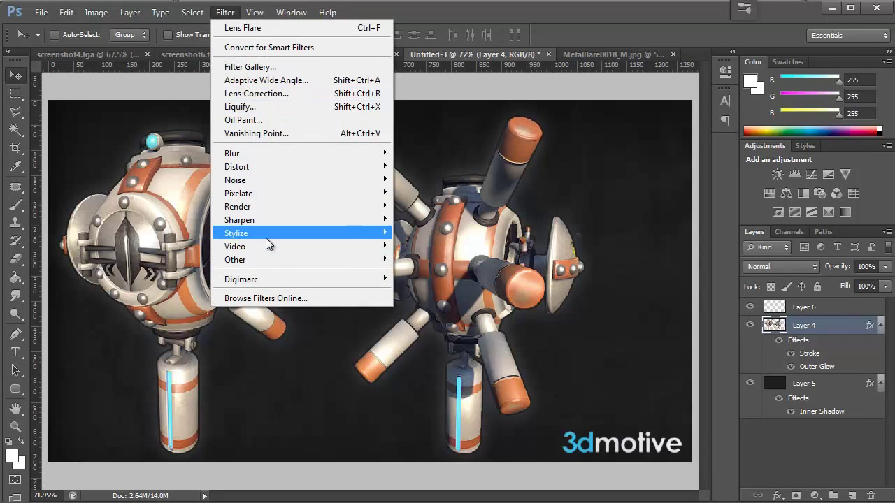
mouse_move(266, 238)
mouse_move(265, 219)
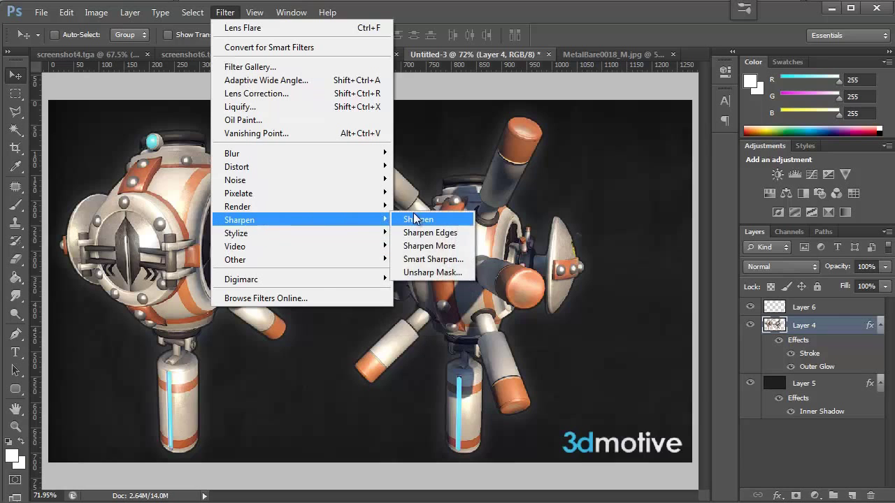
left_click(419, 221)
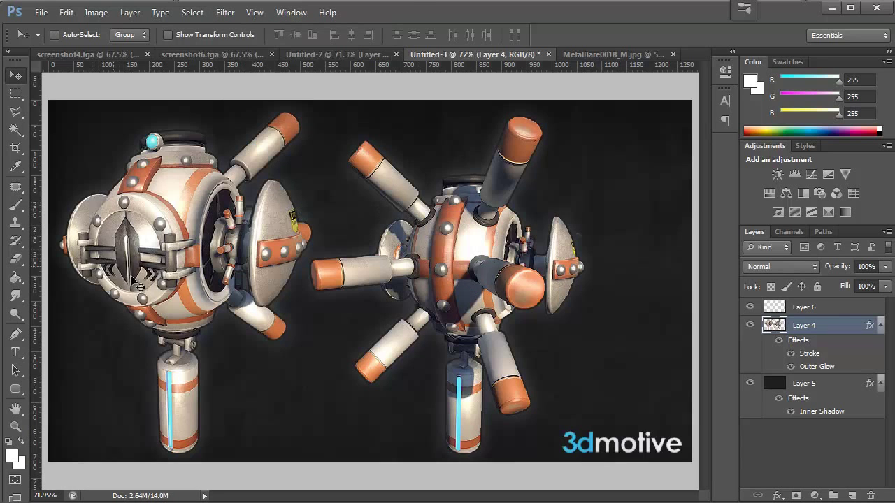
Check the sharpening at actual pixels, then return to Fit on Screen.
left_click(15, 427)
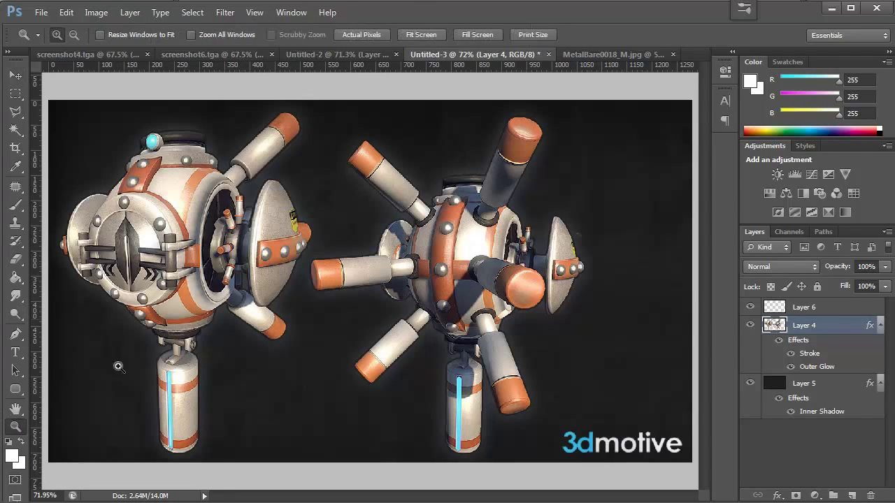
right_click(230, 276)
left_click(264, 299)
scroll(288, 288, "up", 1)
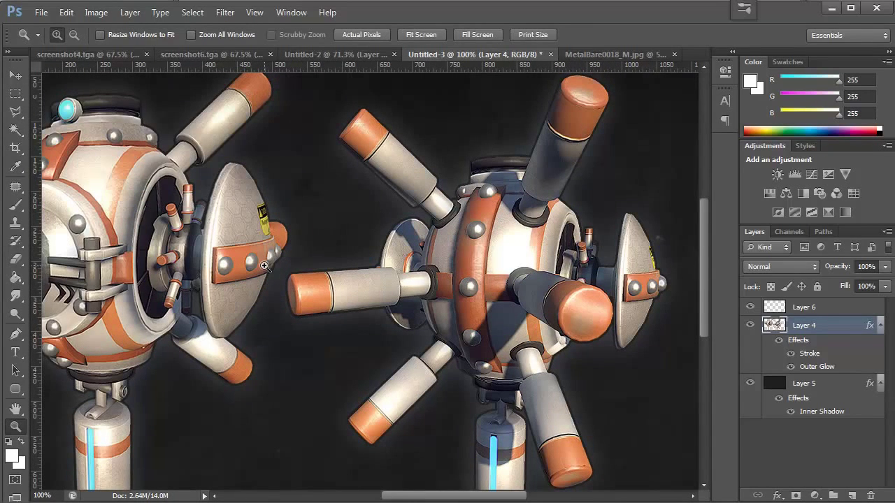
scroll(285, 250, "down", 2)
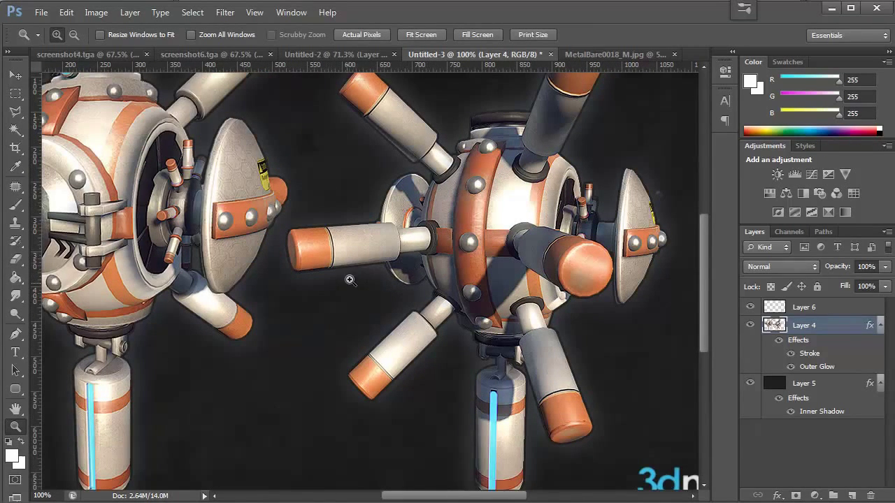
right_click(316, 173)
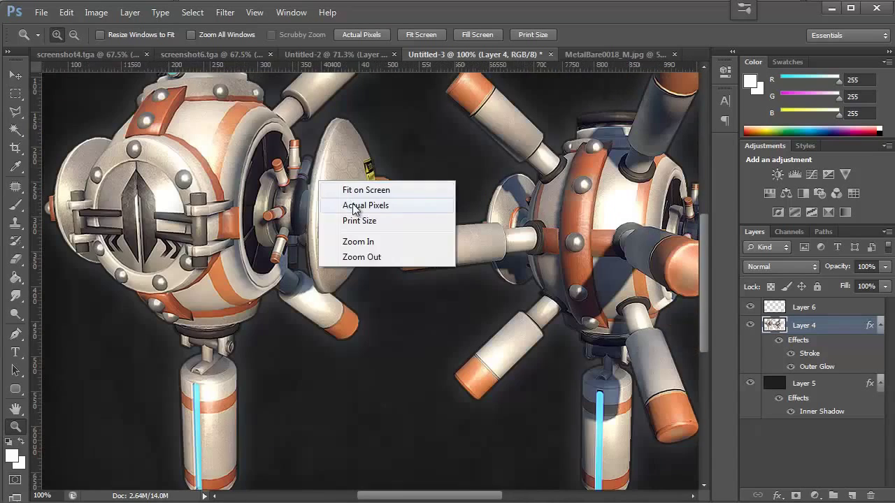
left_click(354, 211)
right_click(378, 198)
left_click(403, 207)
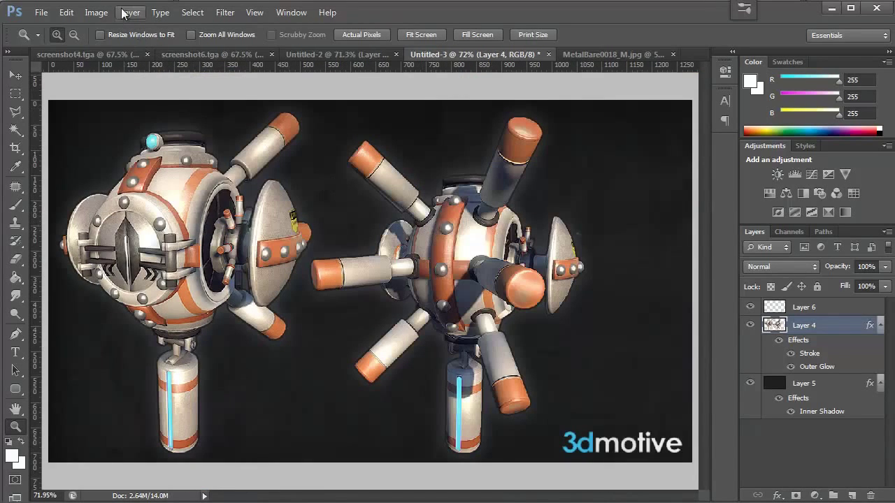
left_click(96, 13)
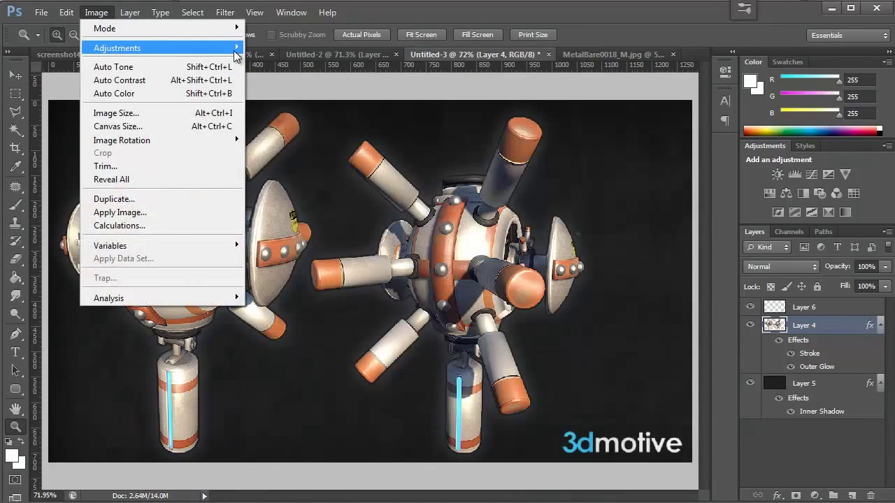
mouse_move(119, 47)
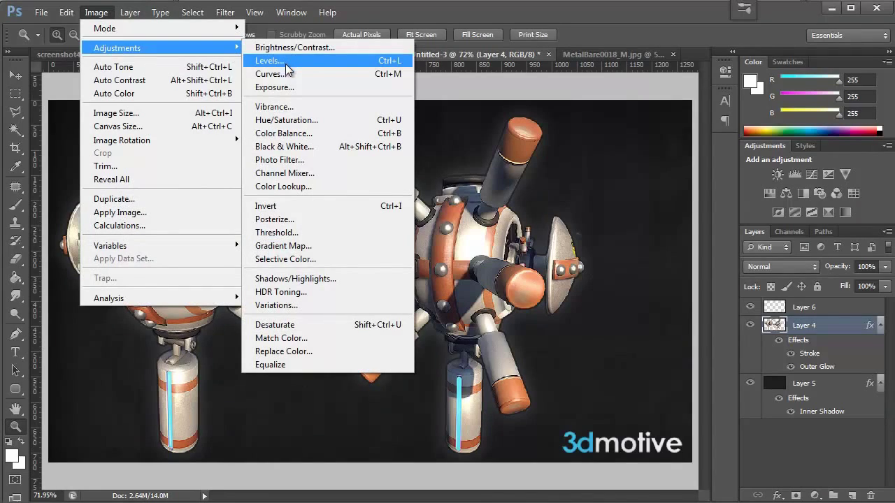
left_click(295, 91)
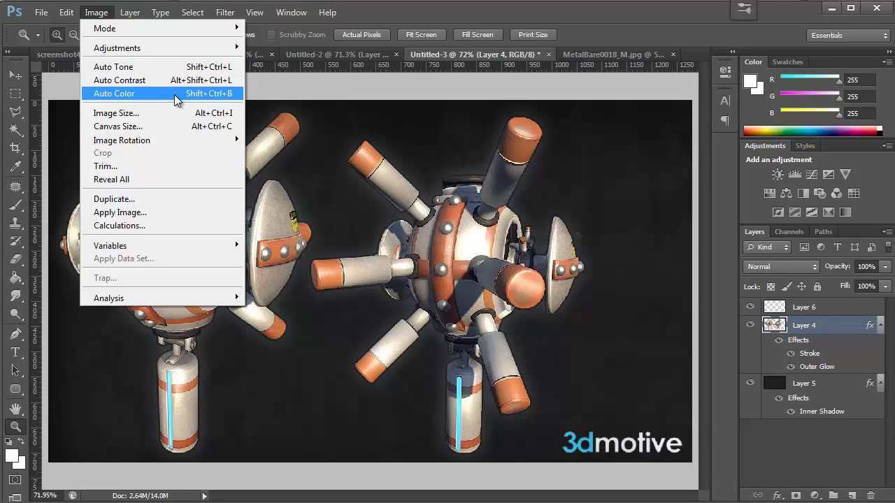
left_click(176, 93)
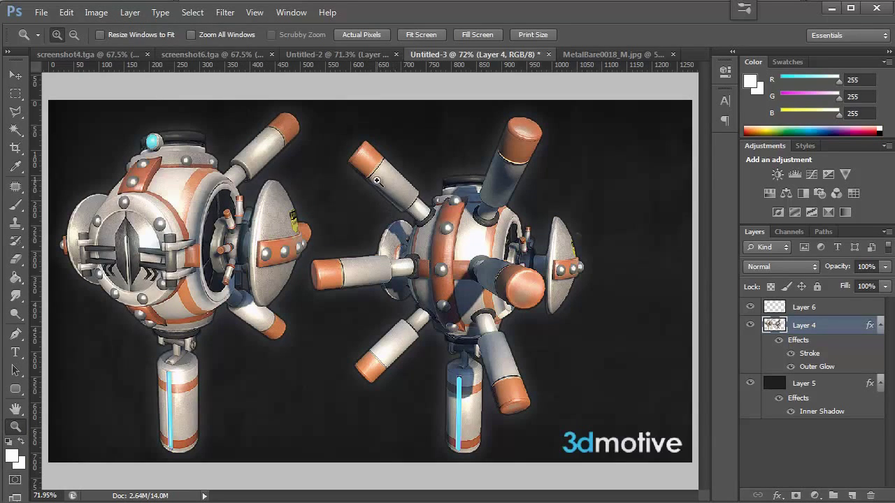